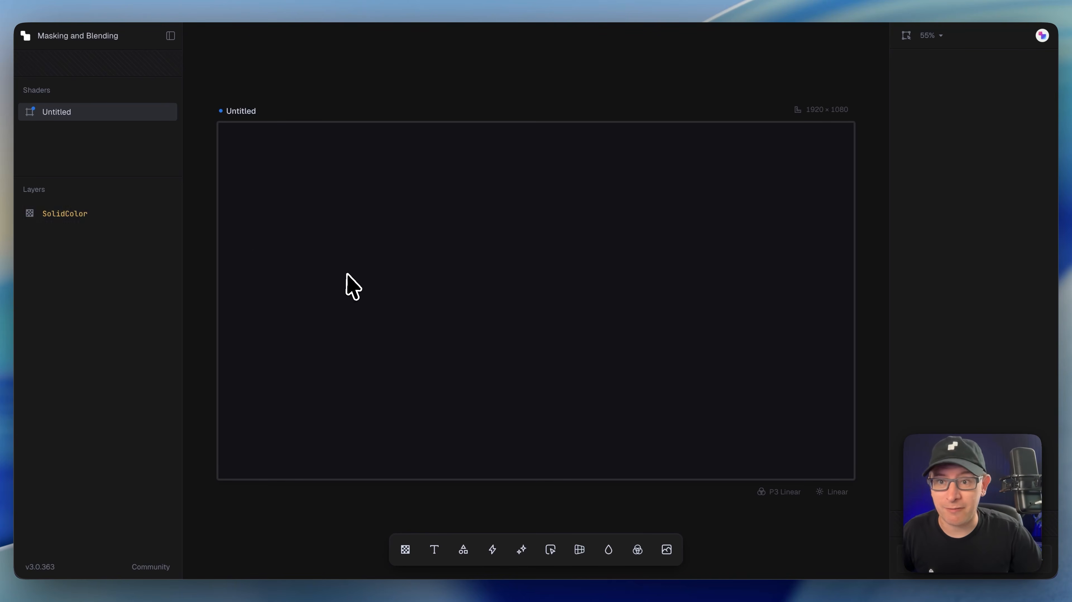
Add a Strands layer above the SolidColor background
left_click(350, 287)
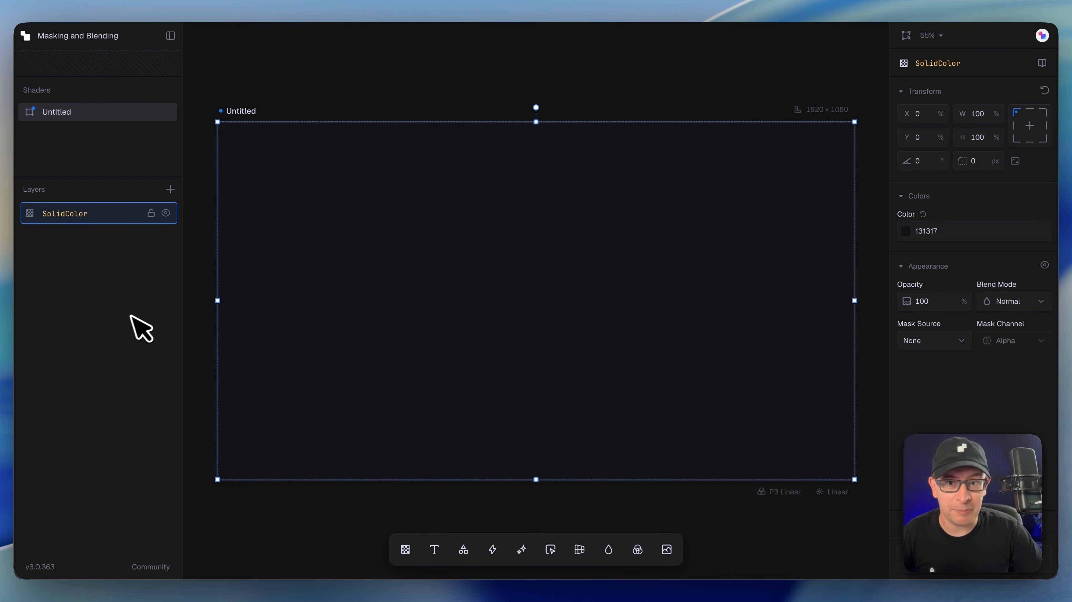
left_click(114, 327)
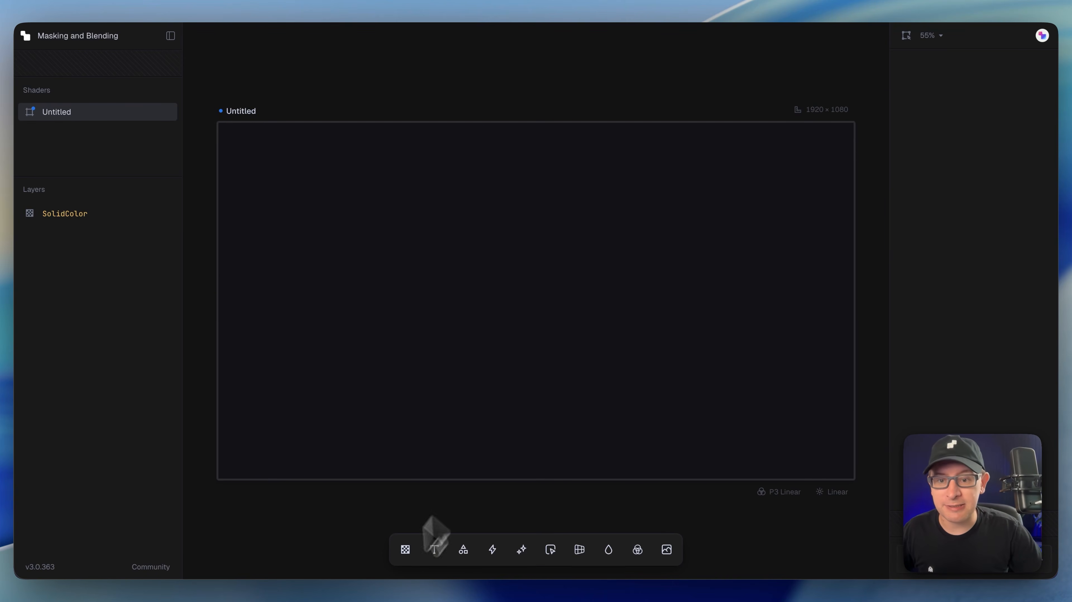
left_click(406, 549)
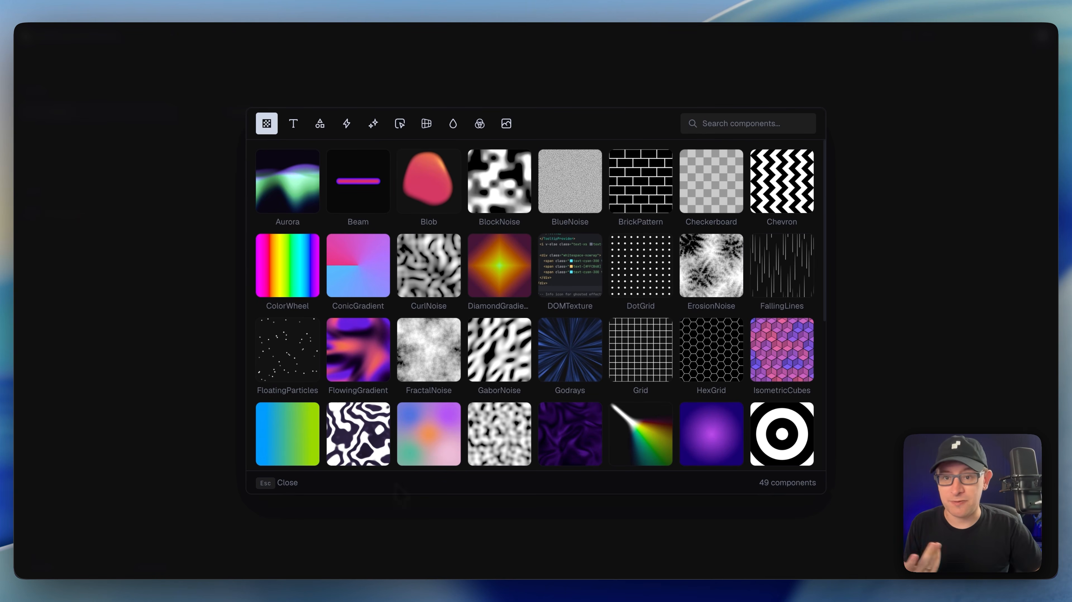
scroll(613, 383, "down", 5)
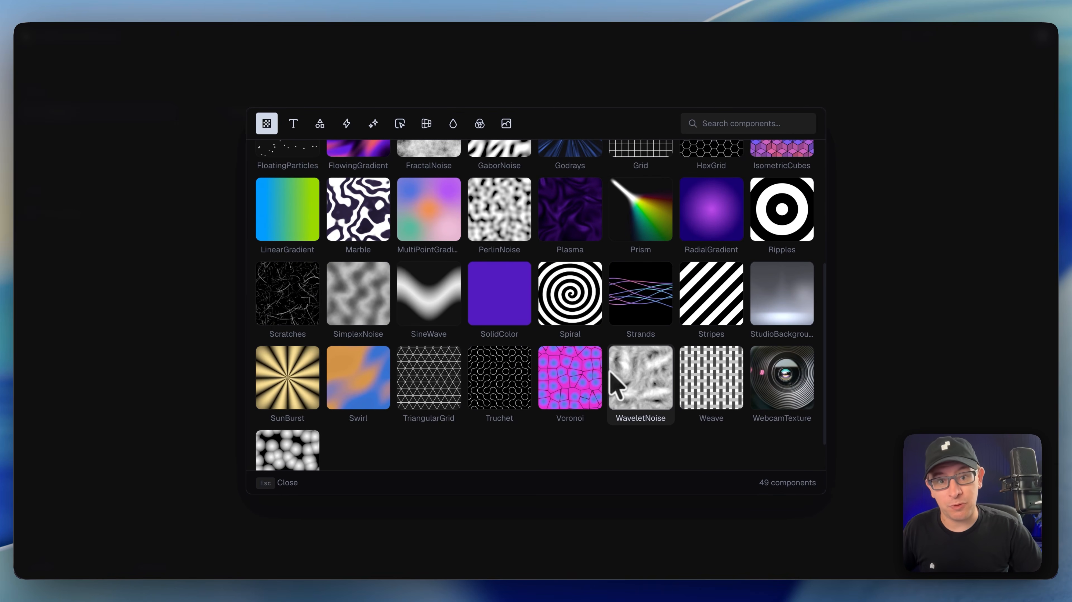
left_click(640, 295)
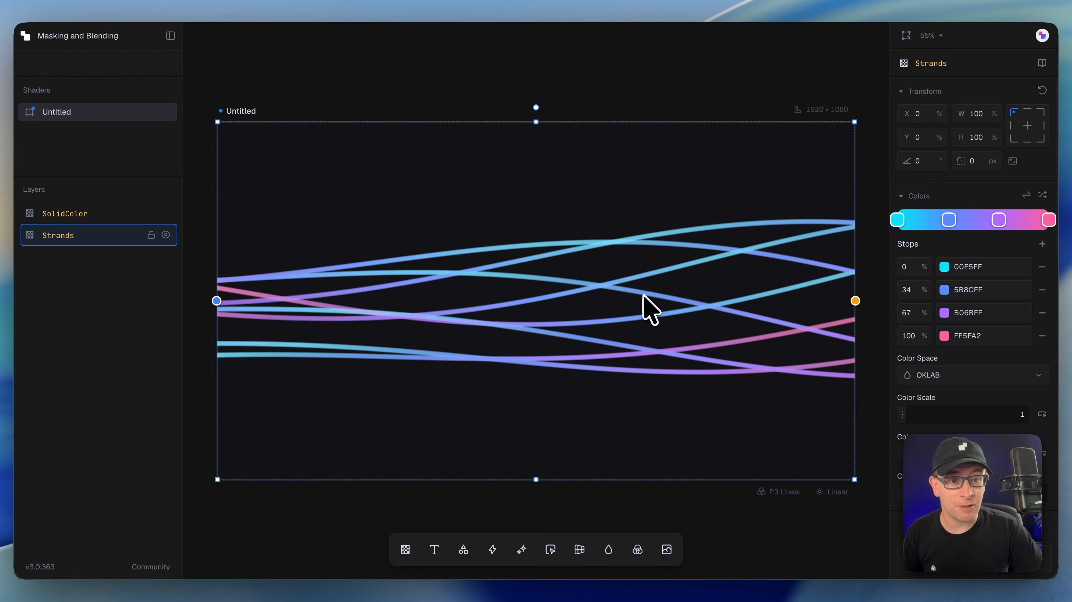
Angle the strands diagonally from a start of about 12.4%, 85.5% to an end of about 82.9%, 21.9%, and set Color Scale to 3
left_click_drag(856, 304, 757, 214)
left_click_drag(216, 301, 296, 422)
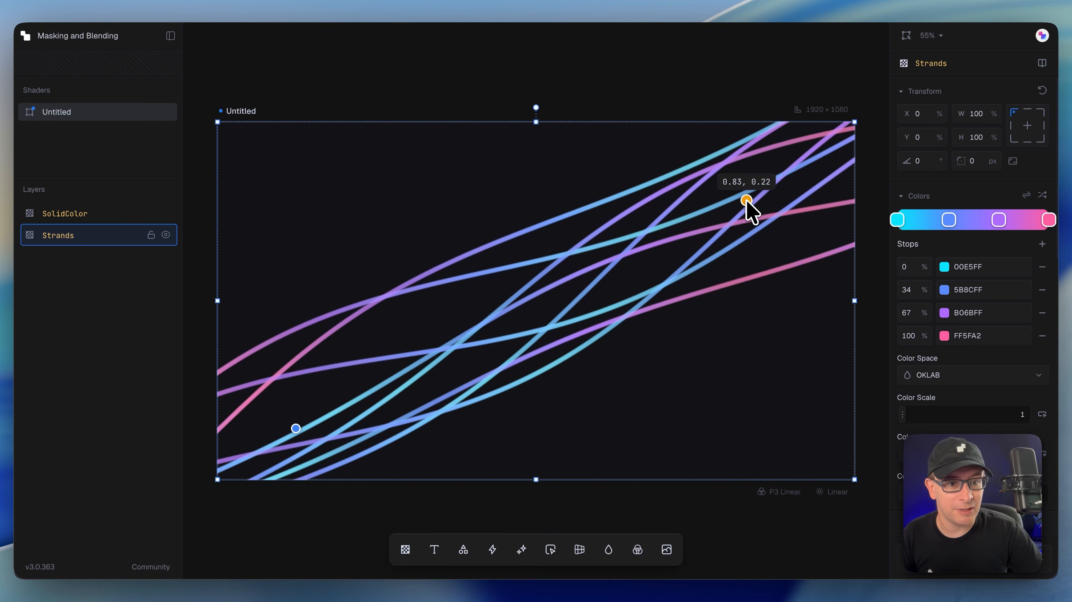
scroll(926, 376, "down", 5)
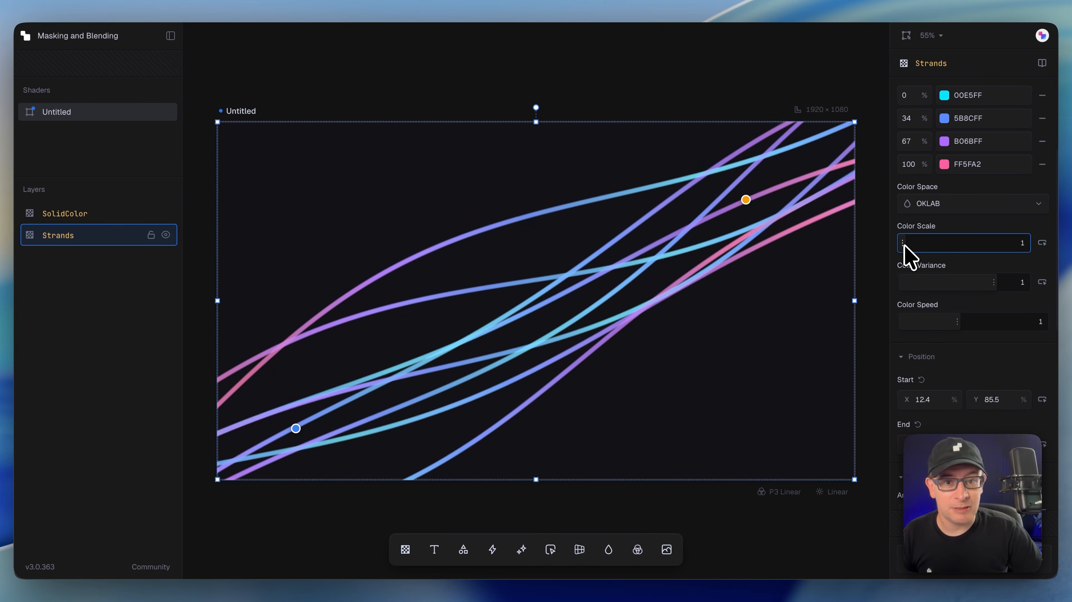
left_click_drag(903, 243, 940, 244)
Randomize the Strands gradient repeatedly, settling on the stops F895CE, B9F7E1, F81EC7 and 313C29
scroll(966, 363, "down", 5)
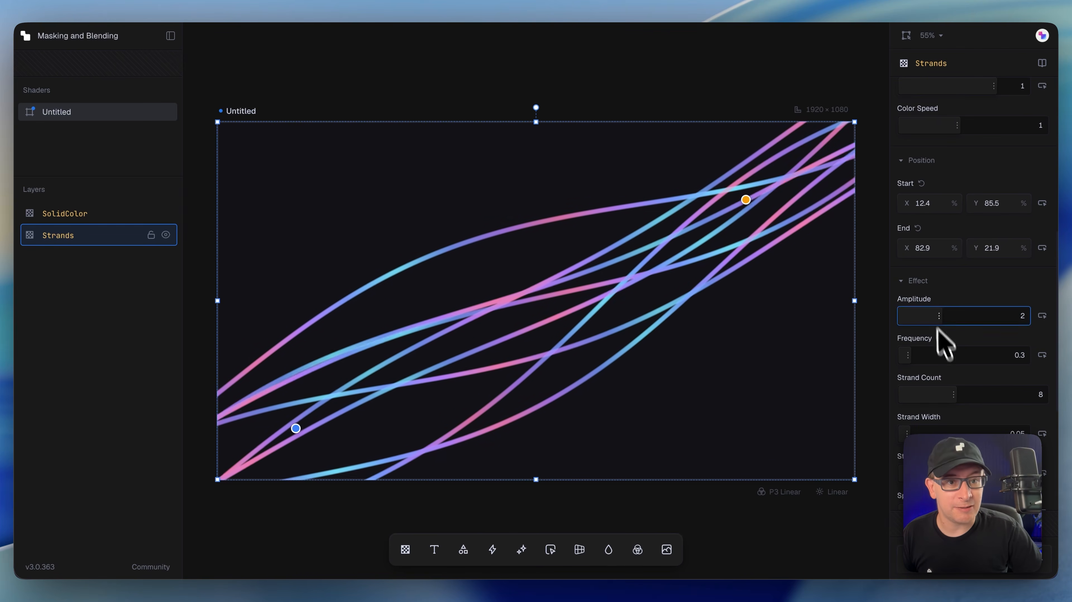
scroll(970, 295, "up", 10)
left_click(1047, 195)
left_click(1046, 195)
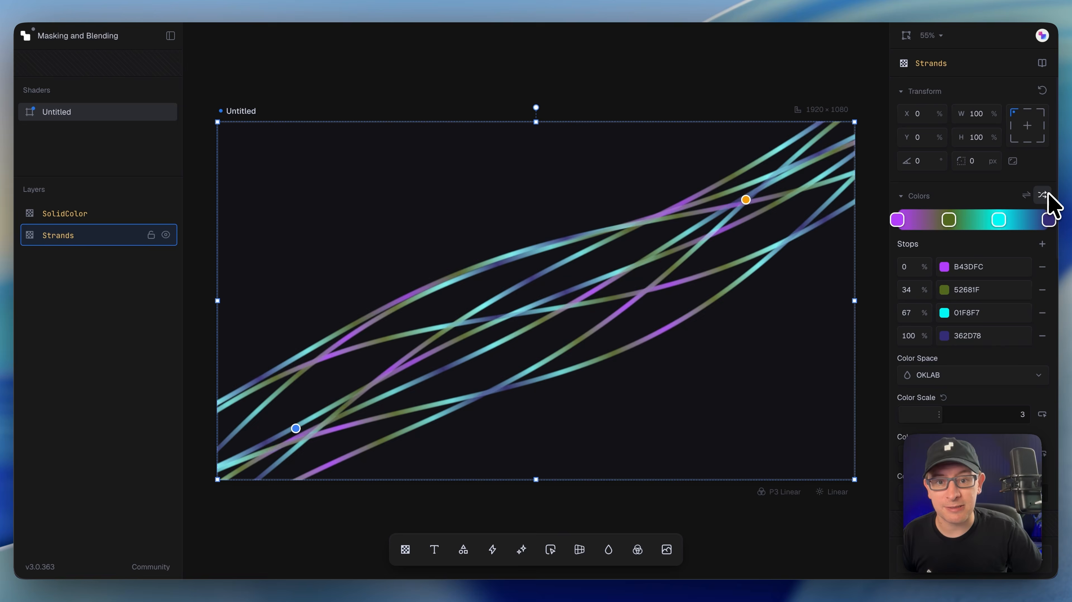
left_click(1044, 195)
left_click(1044, 195)
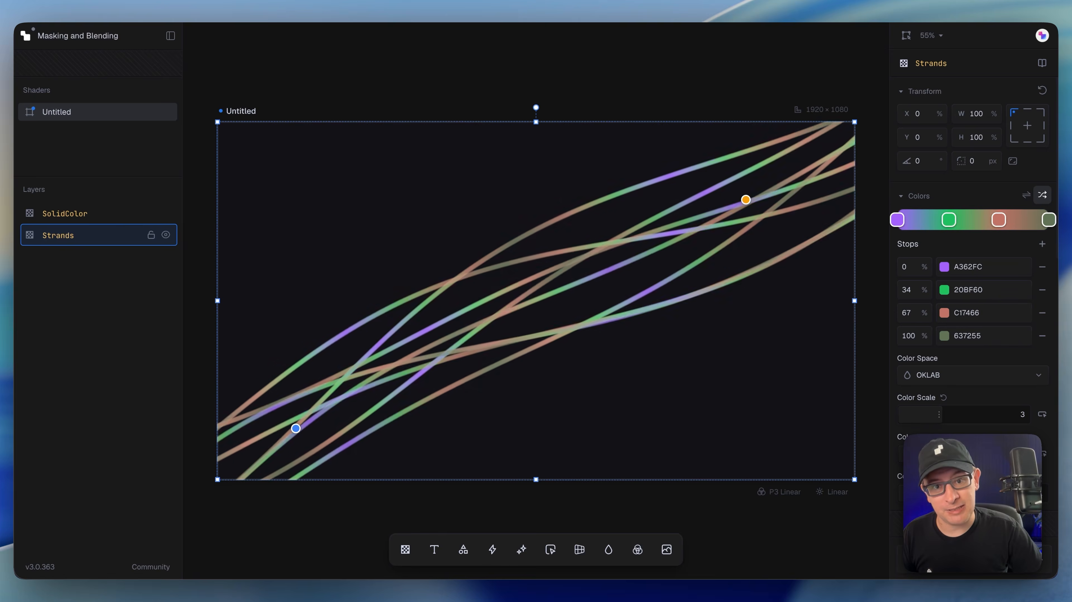
left_click(1043, 195)
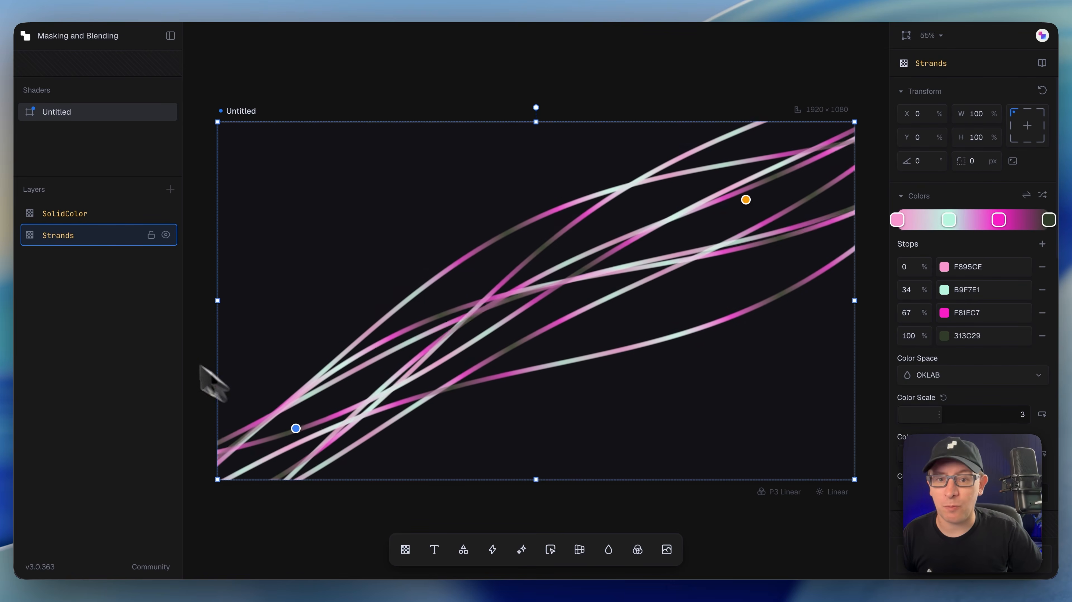
Set the strands' width to 0.2, softness to 0.15 and spread to 0.4
scroll(962, 432, "down", 10)
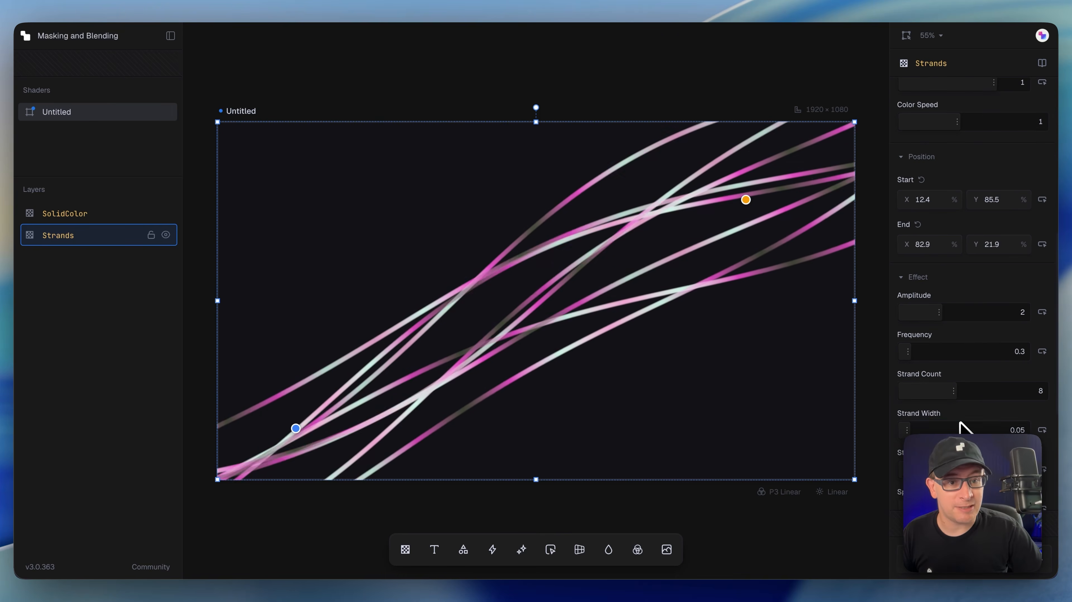
scroll(960, 423, "down", 3)
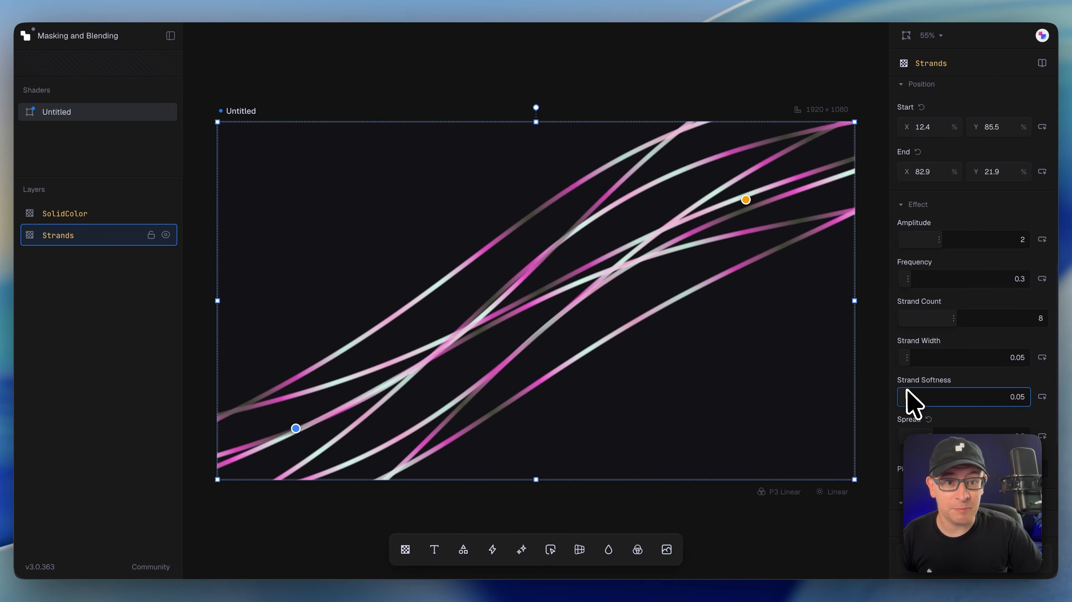
left_click_drag(909, 394, 923, 358)
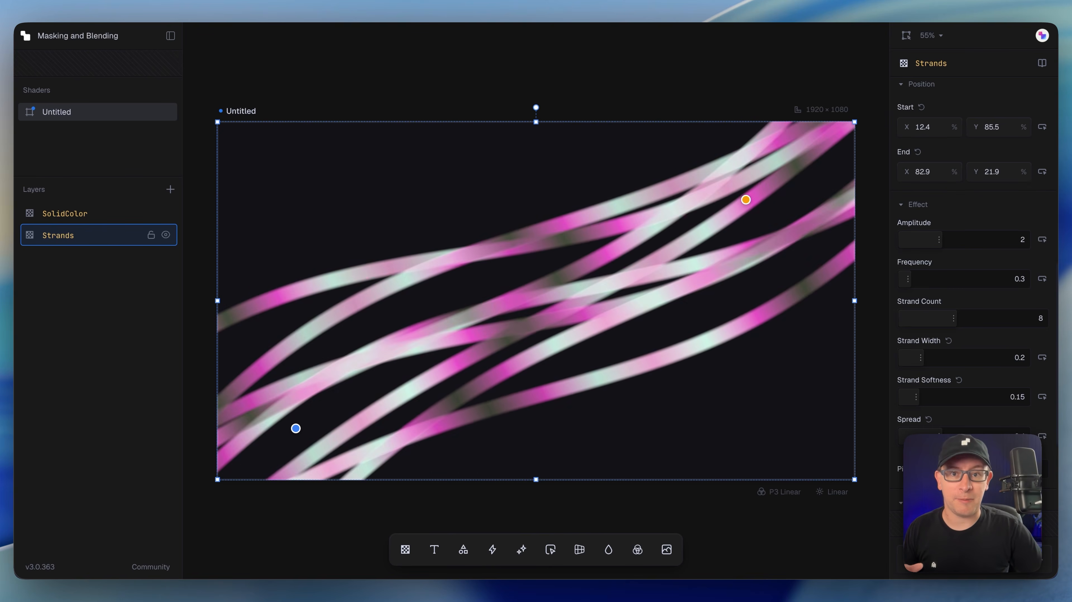
left_click(107, 277)
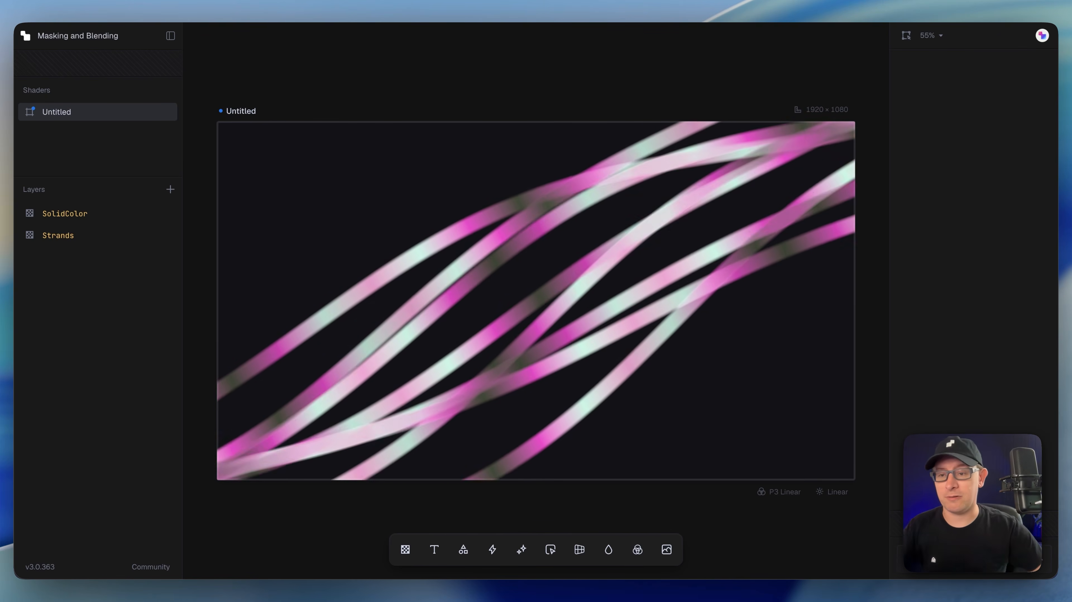
Duplicate the Strands layer and select the copy
left_click(48, 243)
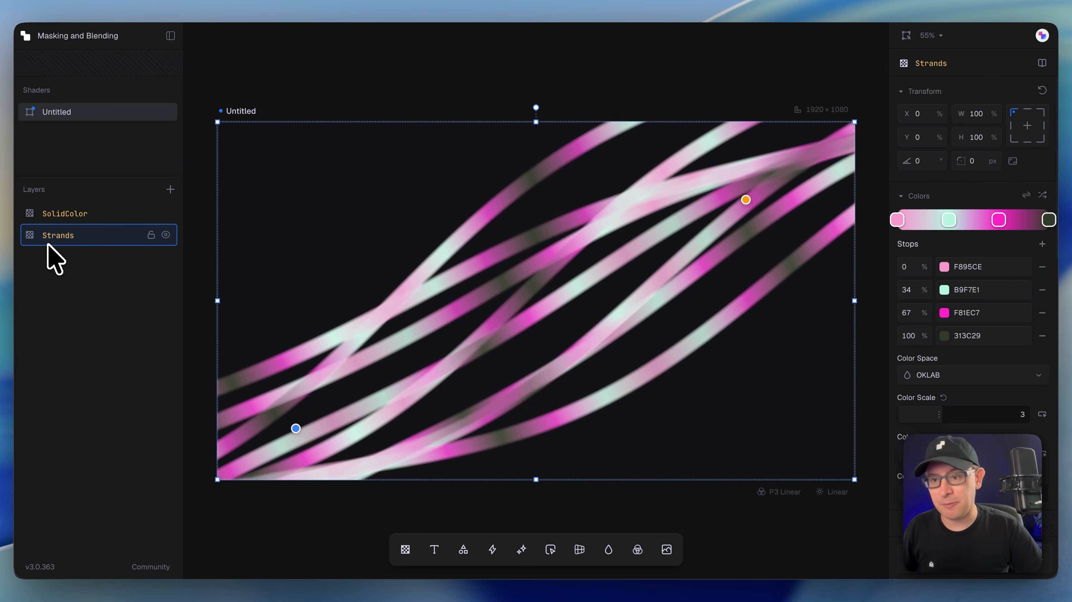
key("super+d")
left_click(55, 301)
left_click(59, 256)
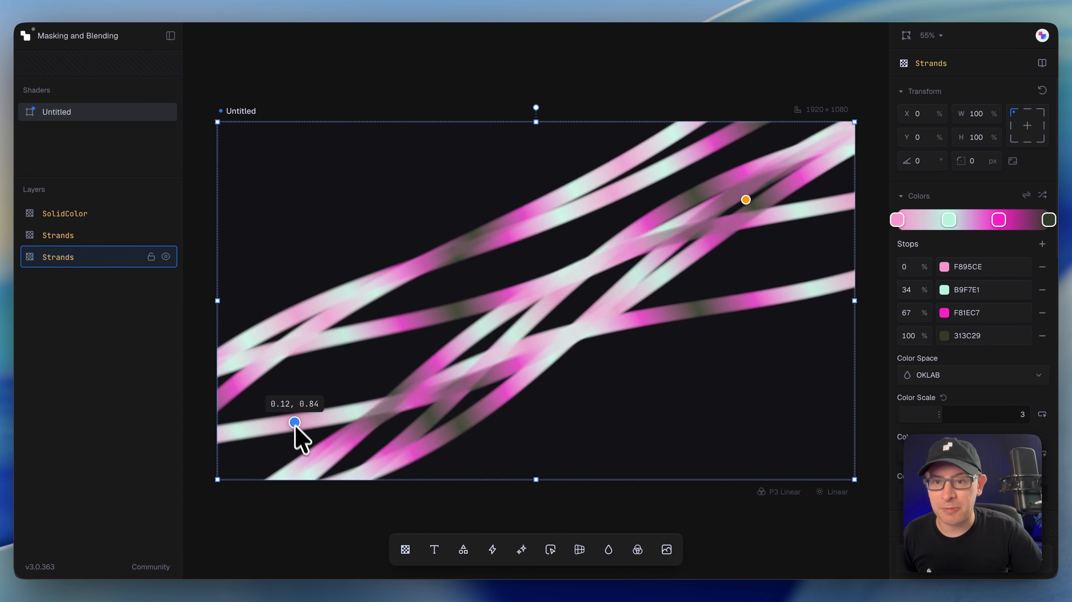
Cross the copied strands over the originals, with the start at about 9.7%, 10.8% and the end at about 83.1%, 92.8%
left_click_drag(295, 422, 278, 160)
left_click_drag(746, 200, 747, 454)
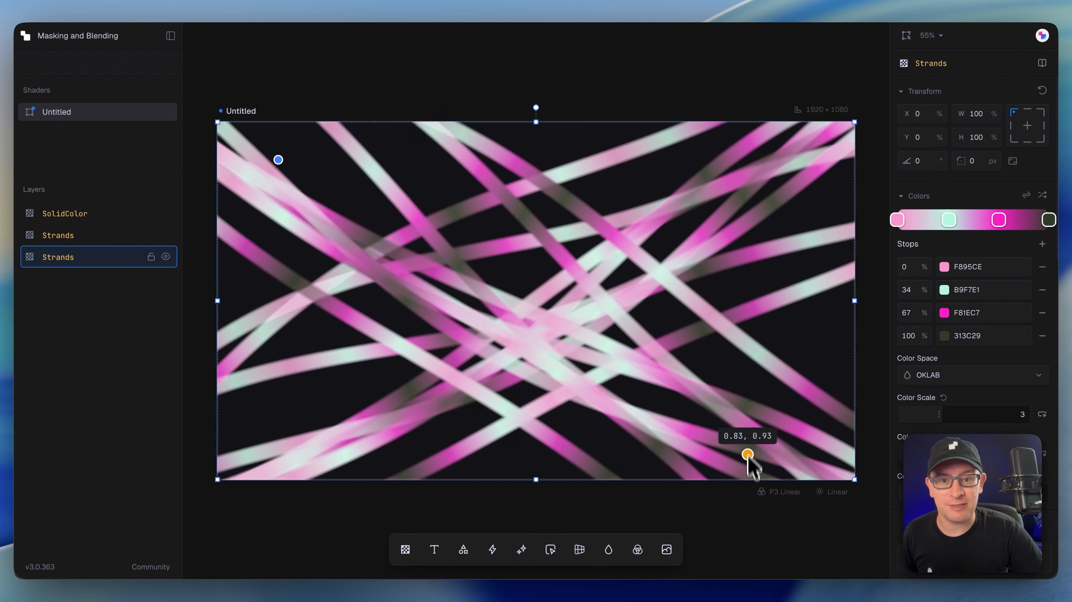
scroll(748, 456, "up", 1)
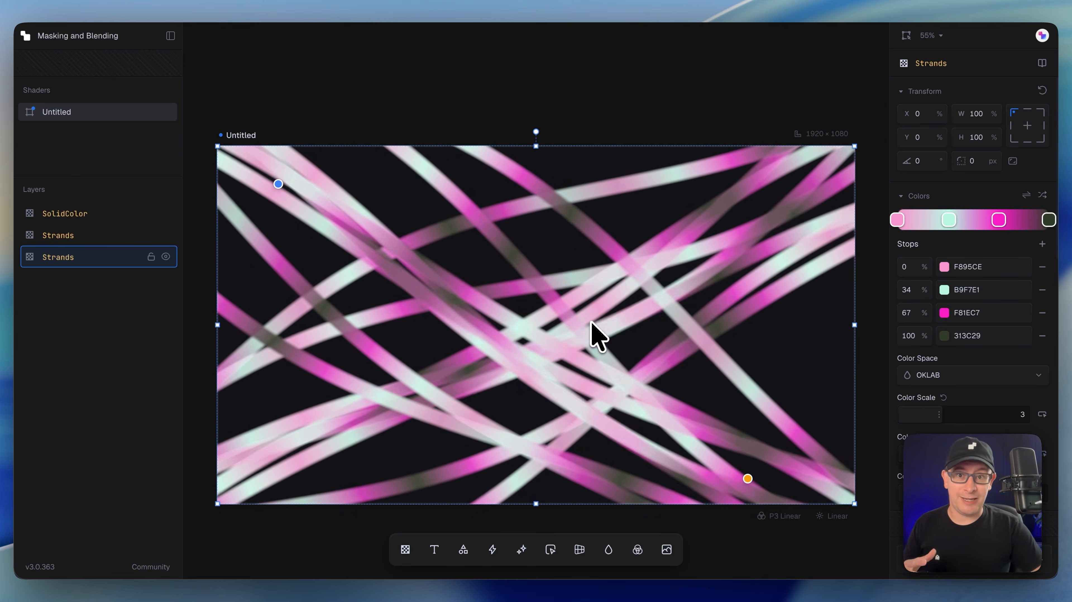
Try the Multiply and Screen blend modes on the copied Strands layer
scroll(956, 364, "down", 2)
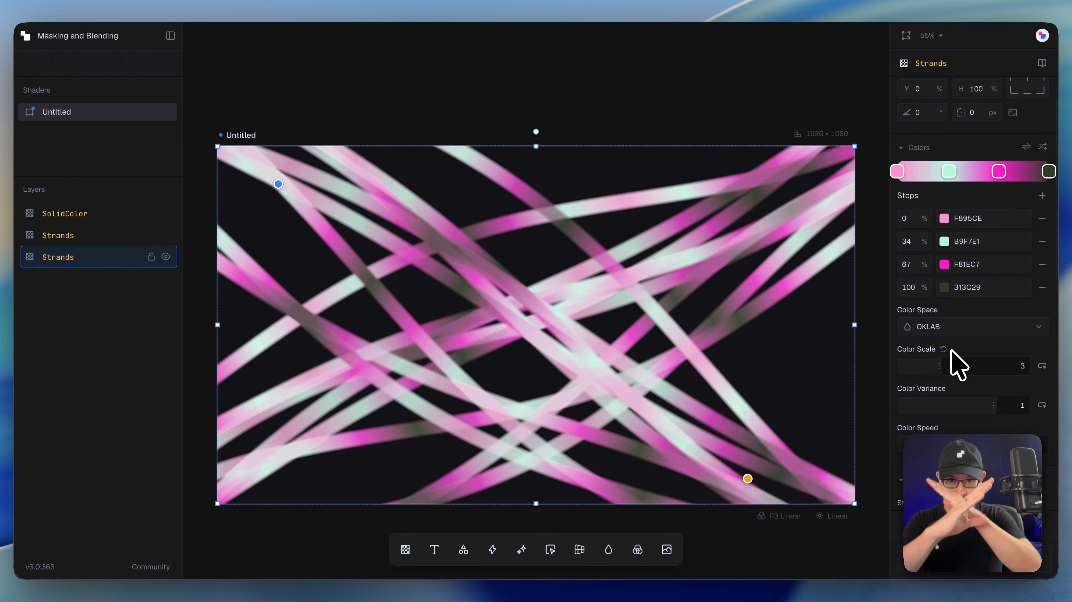
scroll(1015, 392, "down", 10)
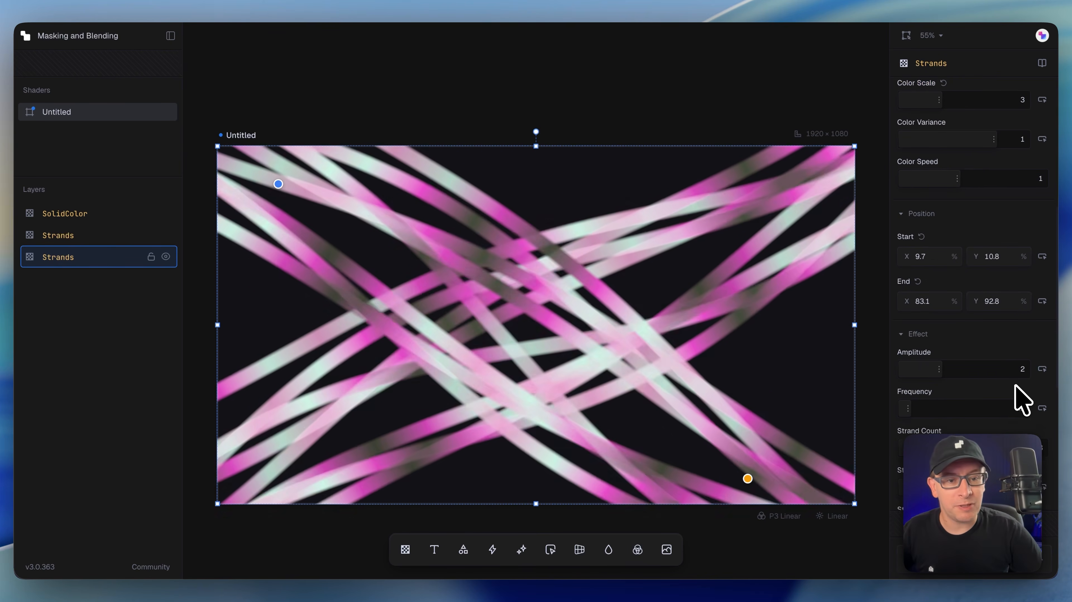
scroll(1022, 399, "down", 10)
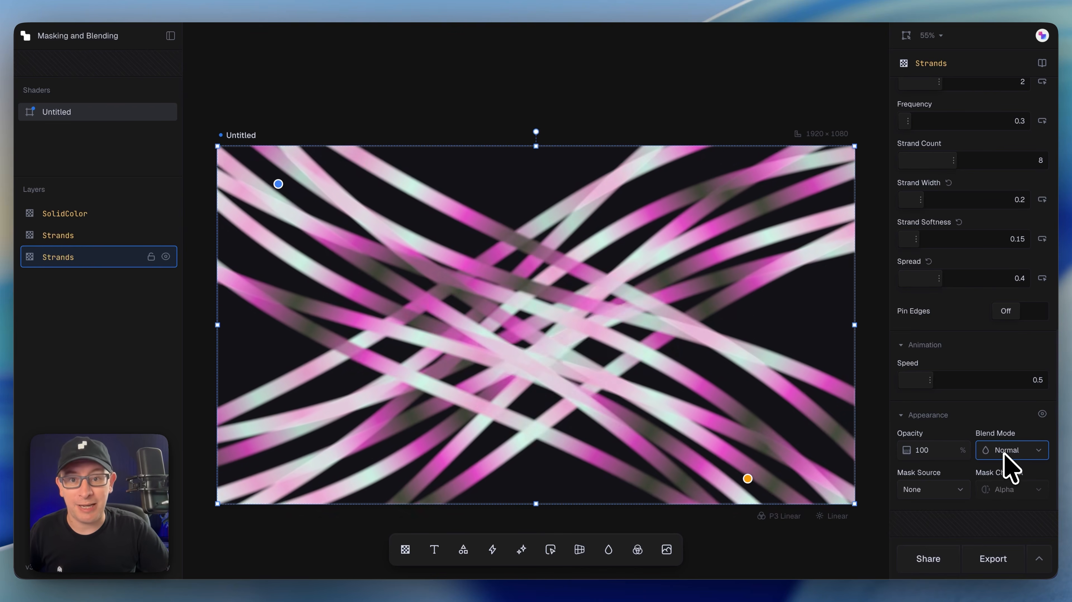
left_click(1010, 468)
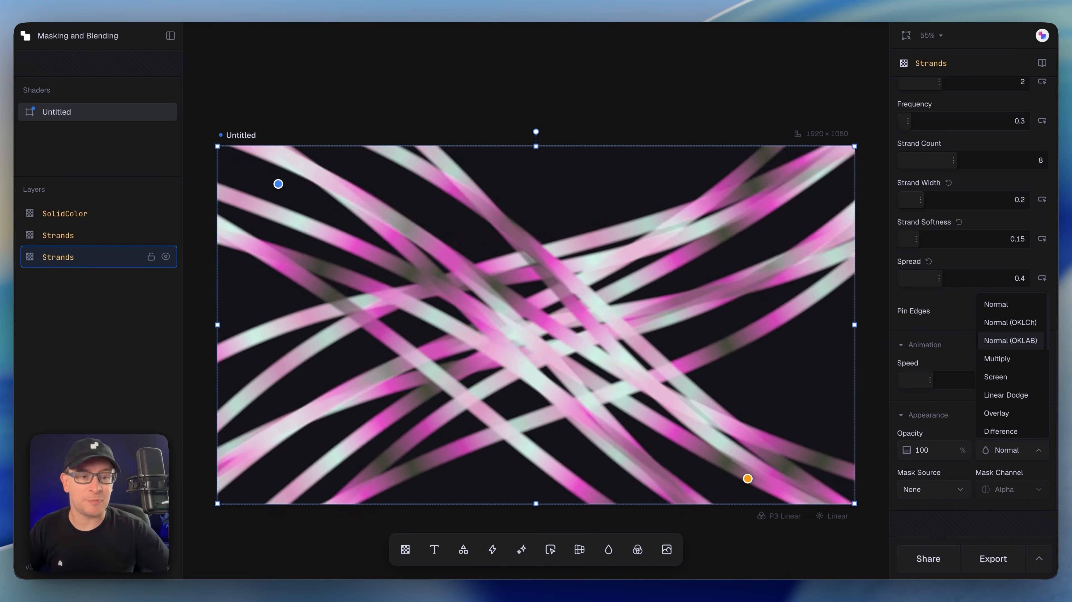
left_click(999, 358)
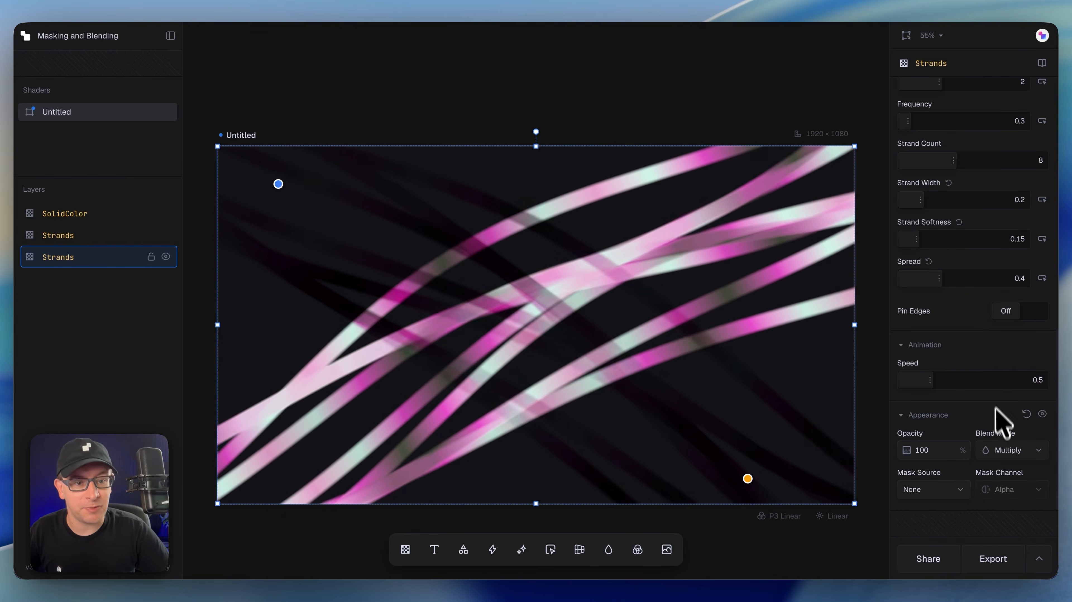
left_click(1009, 450)
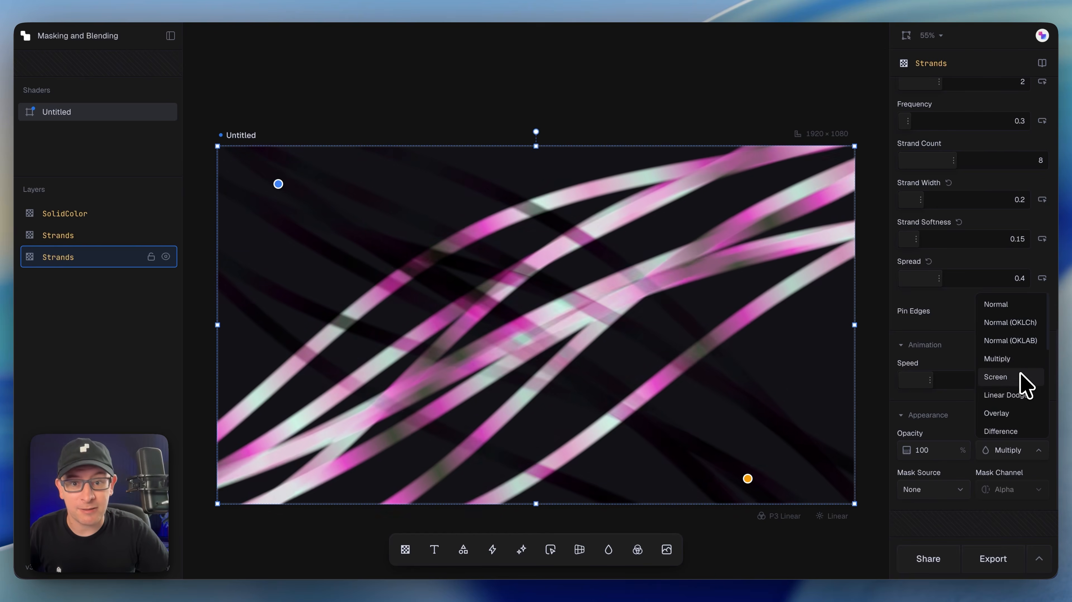
left_click(1024, 377)
Try the Linear Dodge blend mode on the copied Strands layer
left_click(1017, 445)
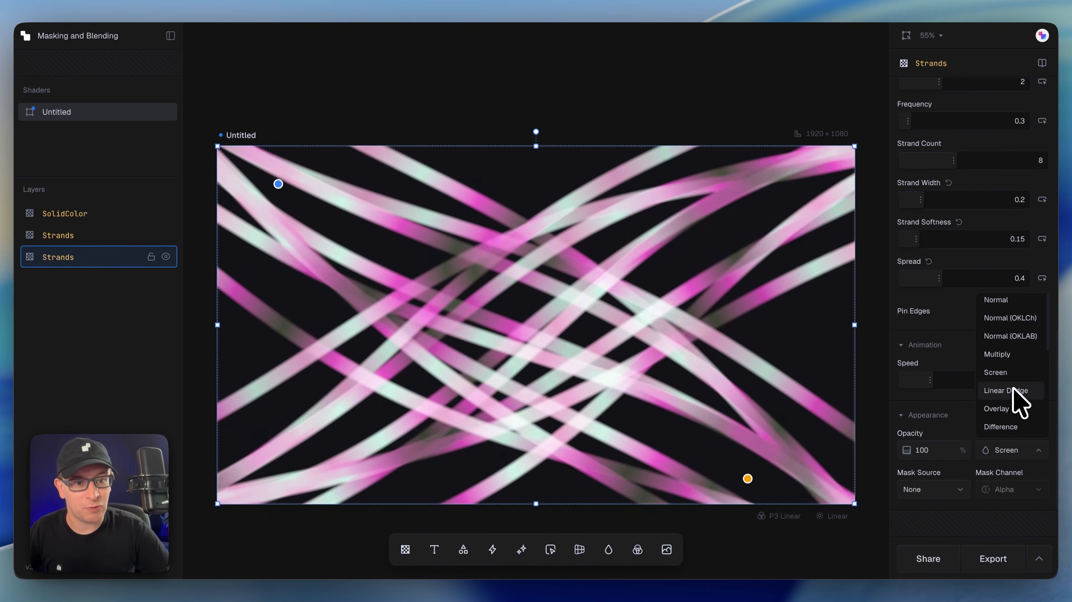
scroll(1013, 380, "down", 2)
left_click(1012, 350)
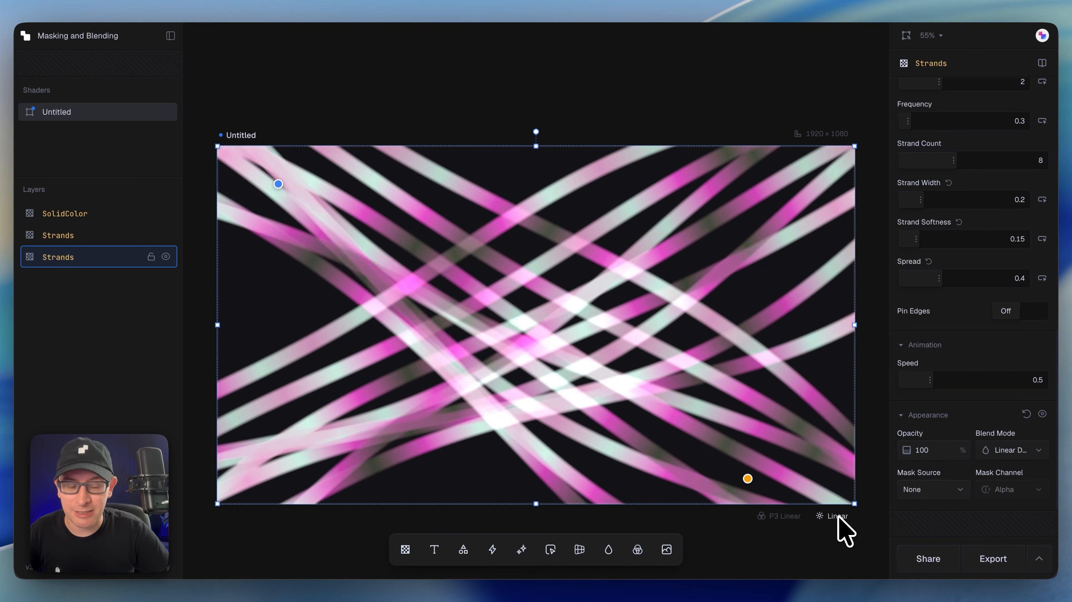
Set the shader's tone mapping to ACES Filmic and the copied Strands layer's blend mode to Difference
left_click(821, 513)
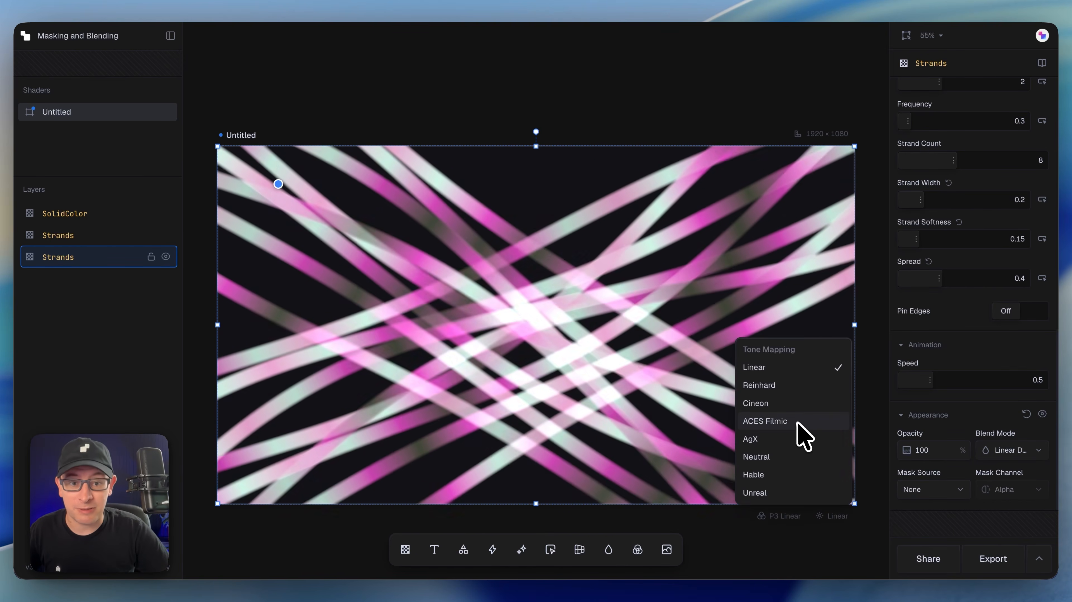
left_click(765, 421)
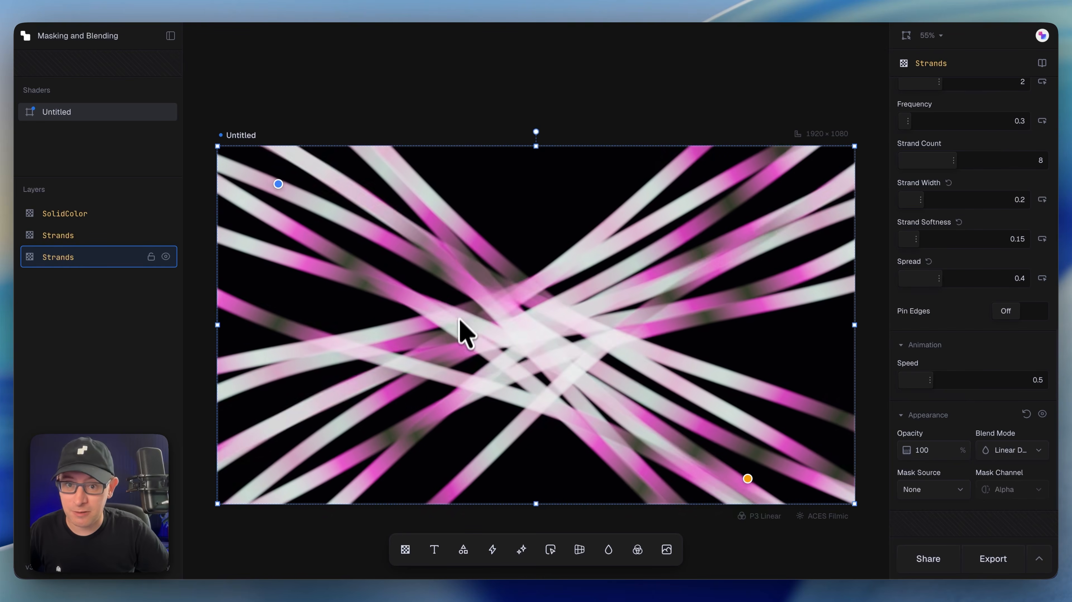
left_click(1011, 451)
scroll(1007, 390, "down", 2)
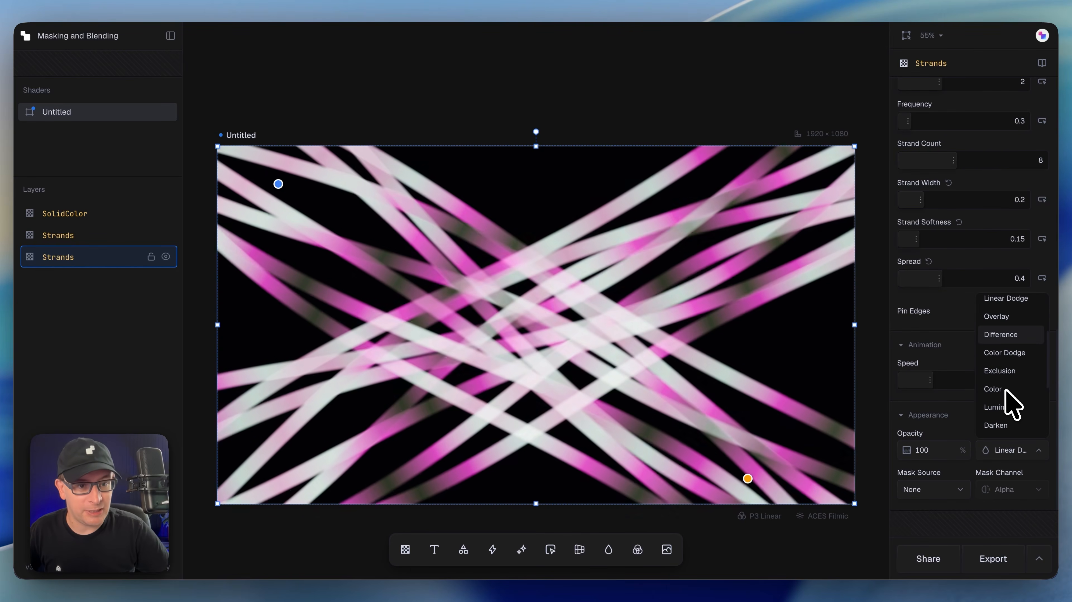
left_click(1002, 335)
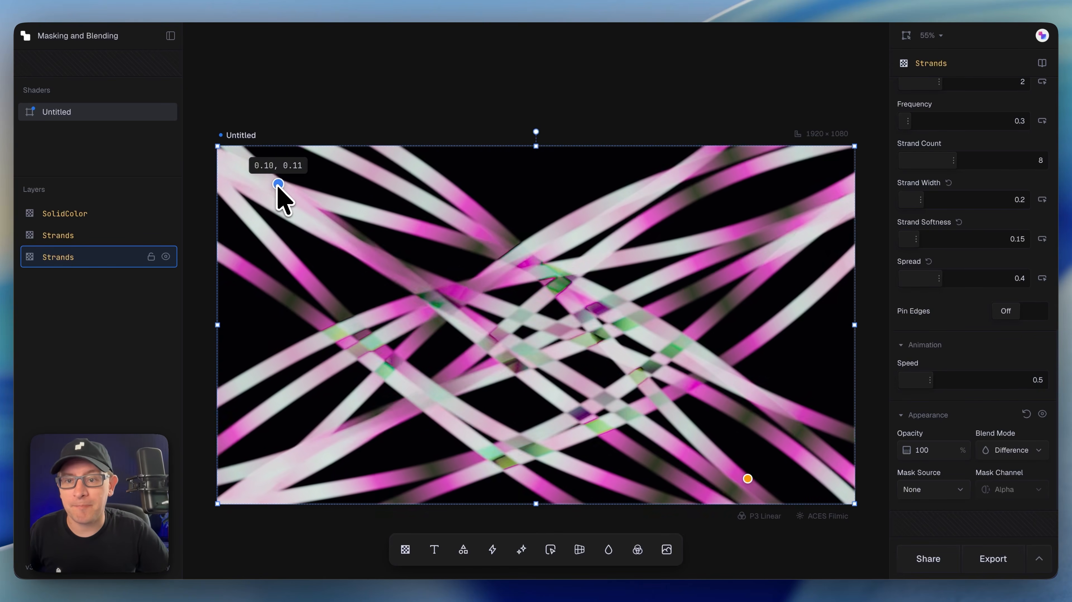
Move the copied strands' start point above the canvas and their end point just below its lower edge, then deselect the layer
left_click_drag(278, 184, 275, 90)
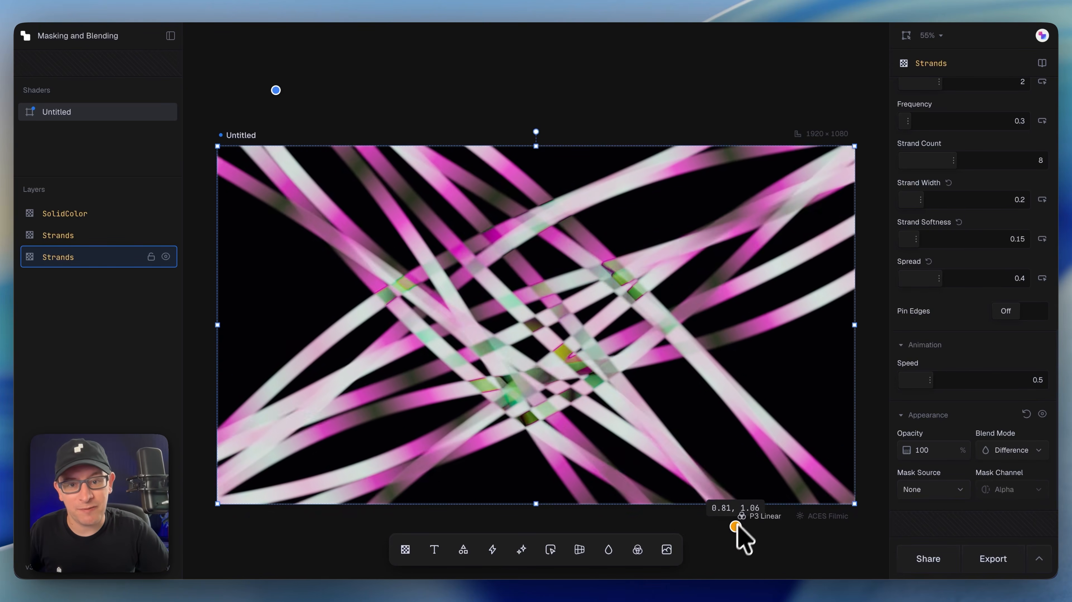
left_click_drag(736, 528, 732, 519)
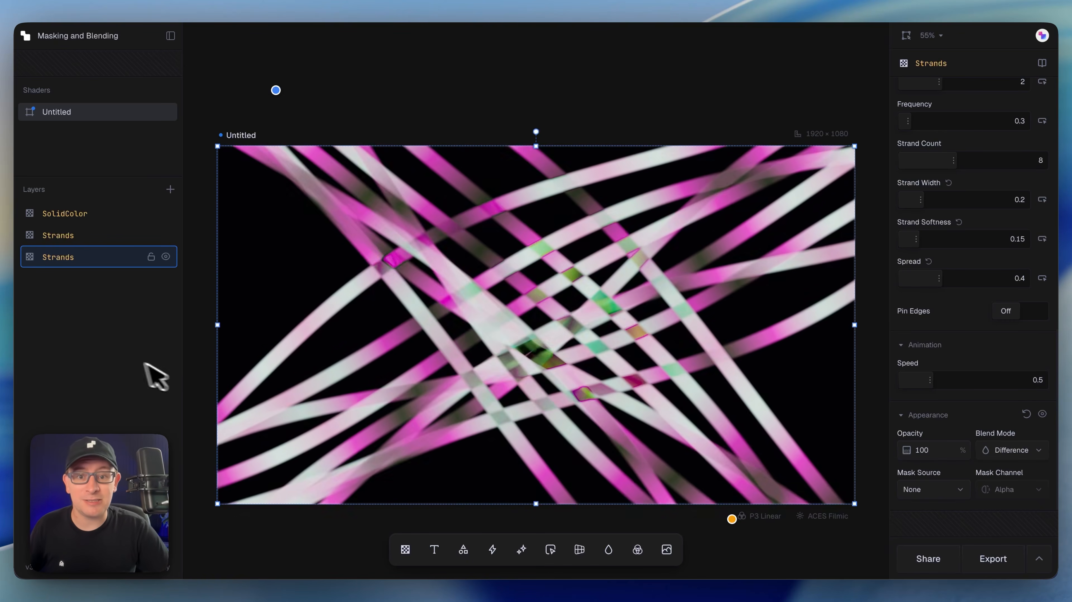
left_click(137, 362)
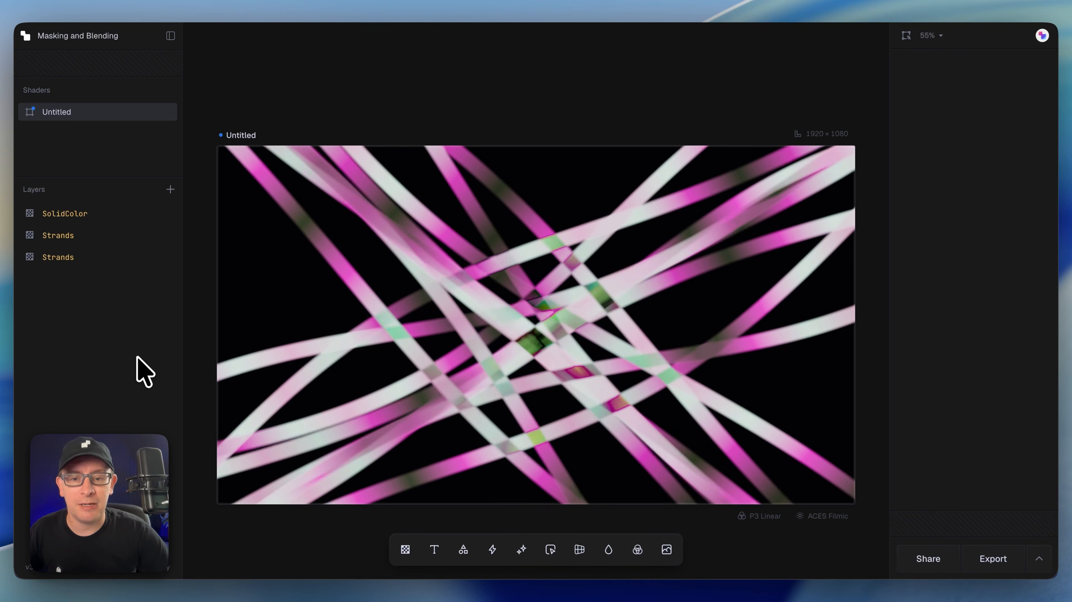
Try the Exclusion and Luminosity blend modes on the copied Strands layer
left_click(84, 257)
scroll(1002, 503, "down", 10)
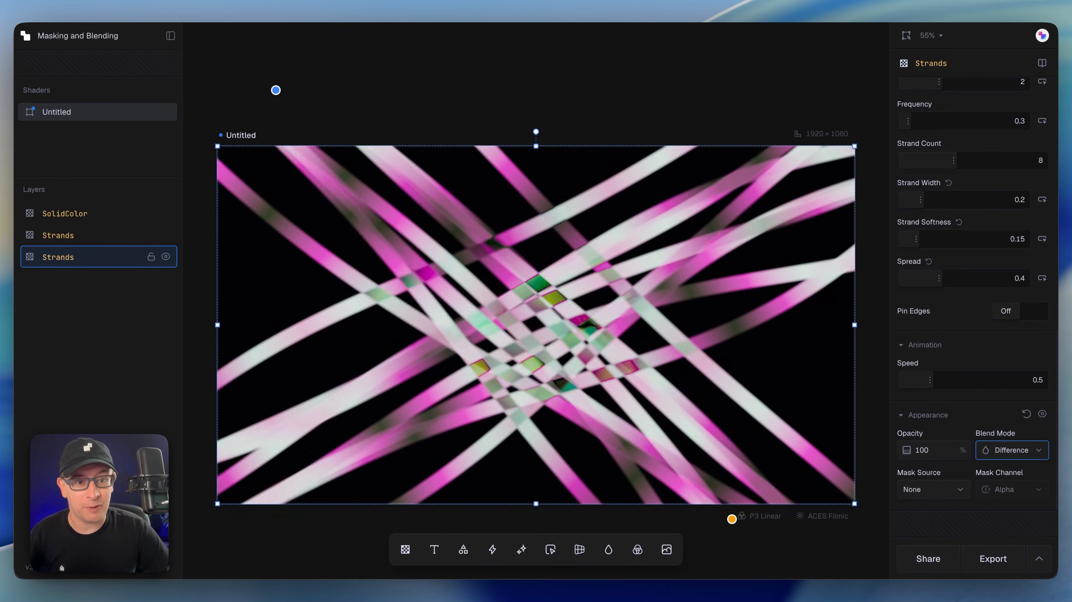
left_click(1028, 451)
left_click(1015, 413)
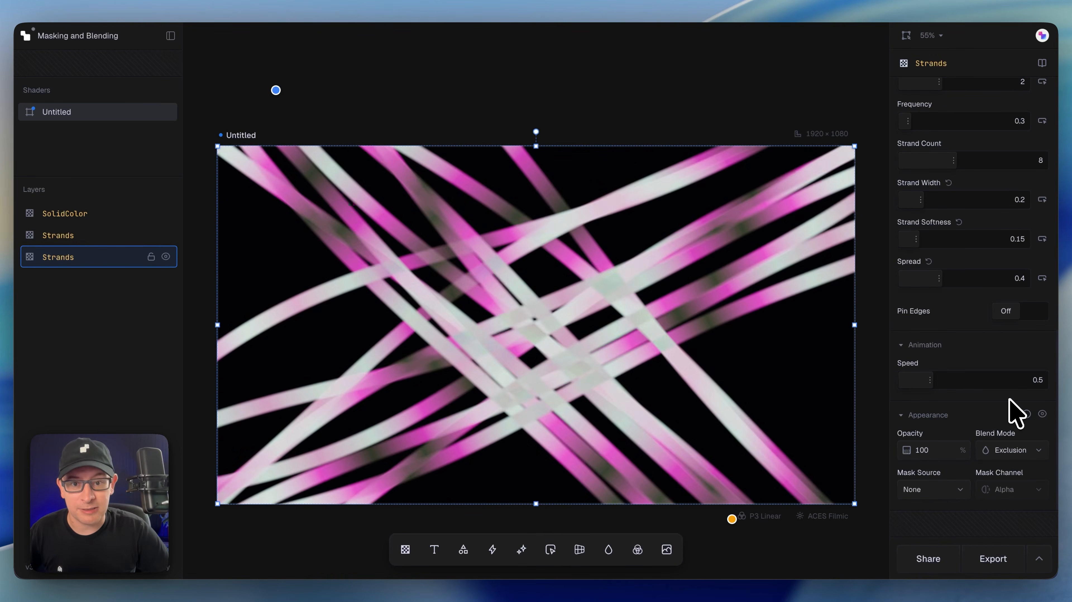
left_click(1020, 453)
scroll(1028, 379, "down", 3)
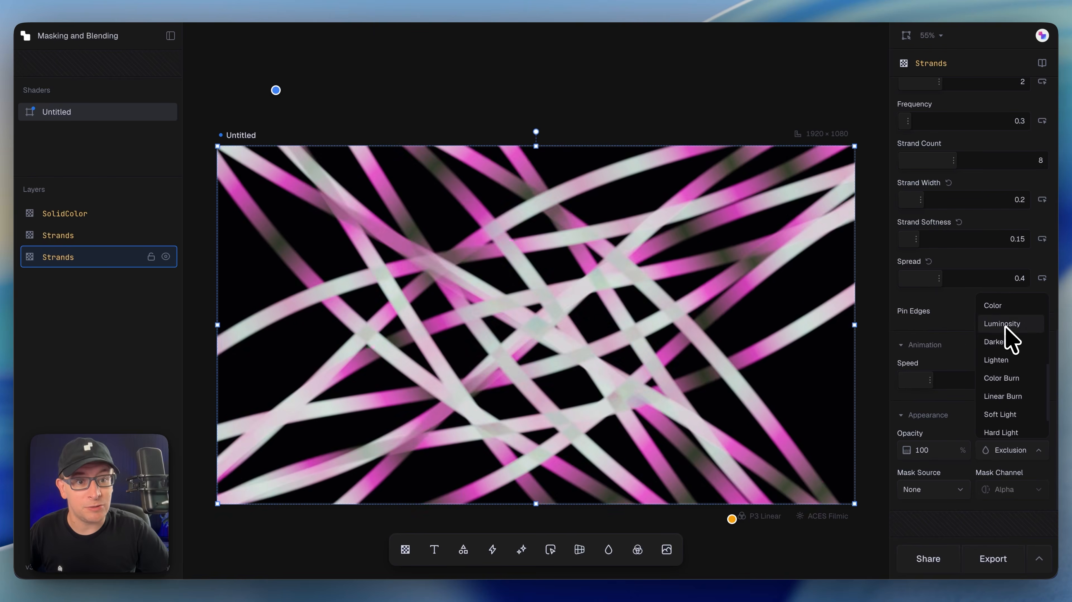
left_click(1005, 325)
Try the Hard Light blend mode on the copied Strands layer
left_click(1009, 450)
scroll(1016, 413, "down", 1)
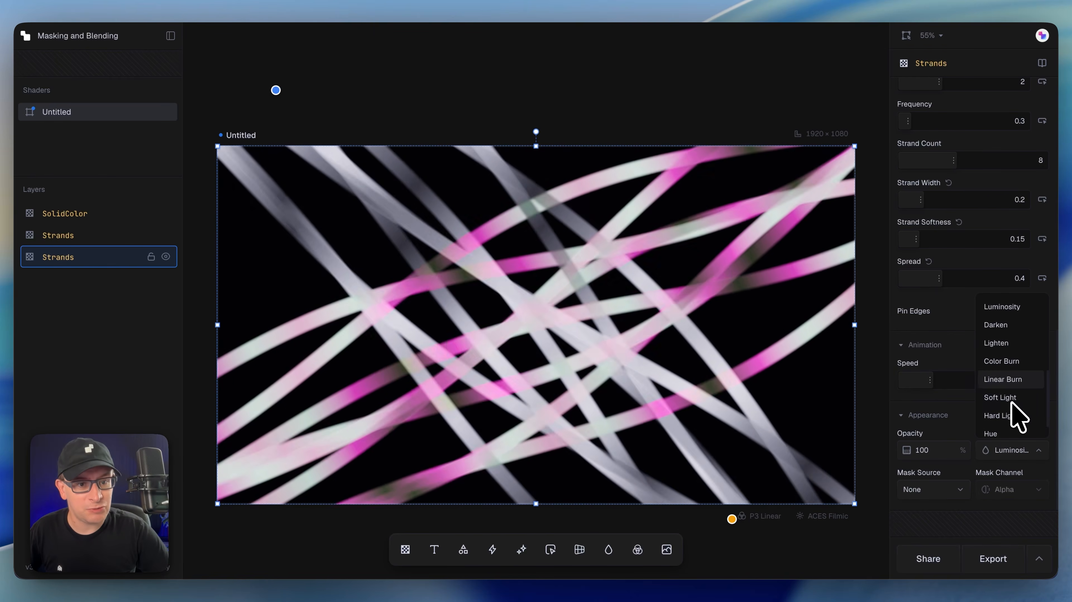
left_click(1017, 413)
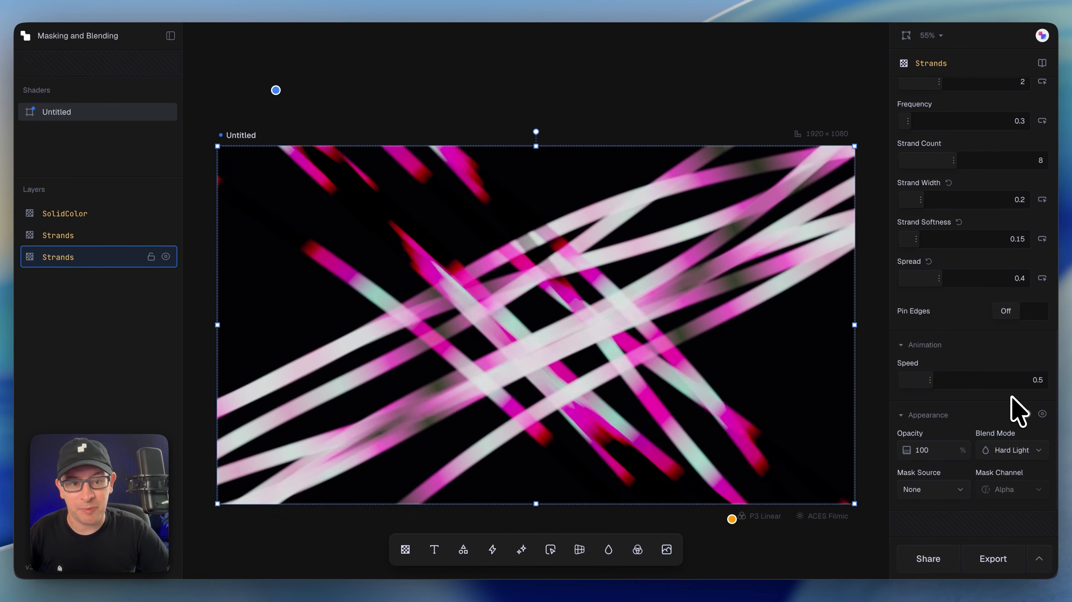
Set the copied Strands layer's blend mode back to Difference and deselect the layer
left_click(1020, 453)
scroll(1024, 417, "up", 5)
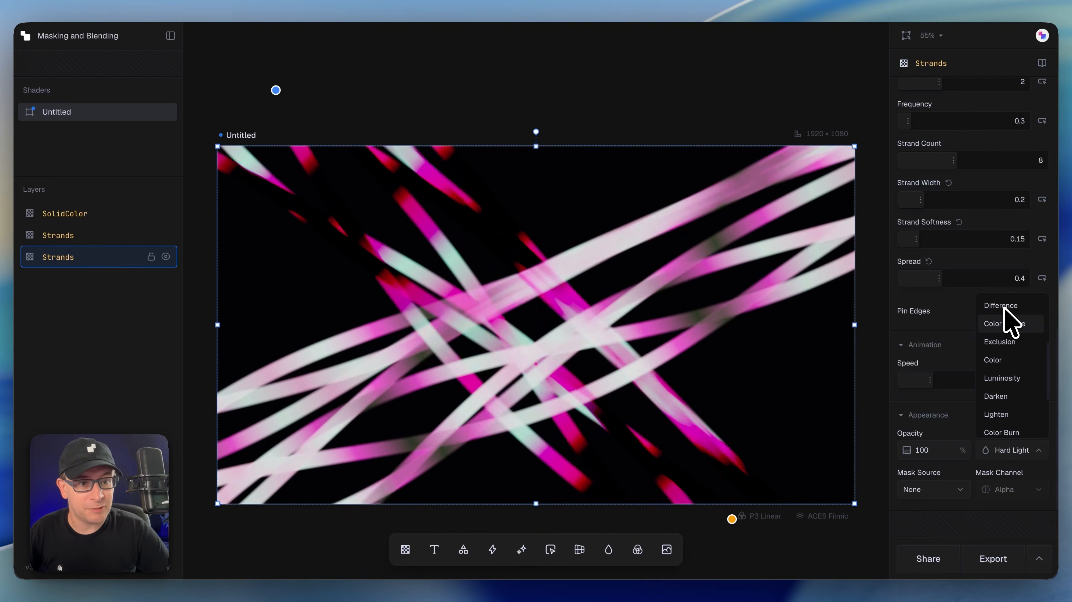
left_click(1004, 306)
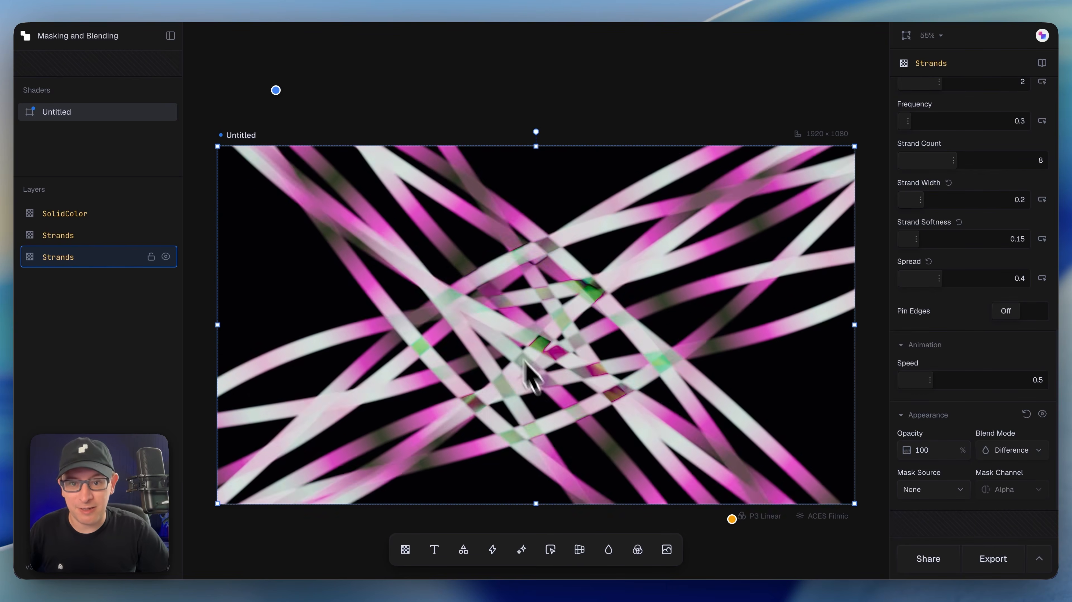
left_click(143, 330)
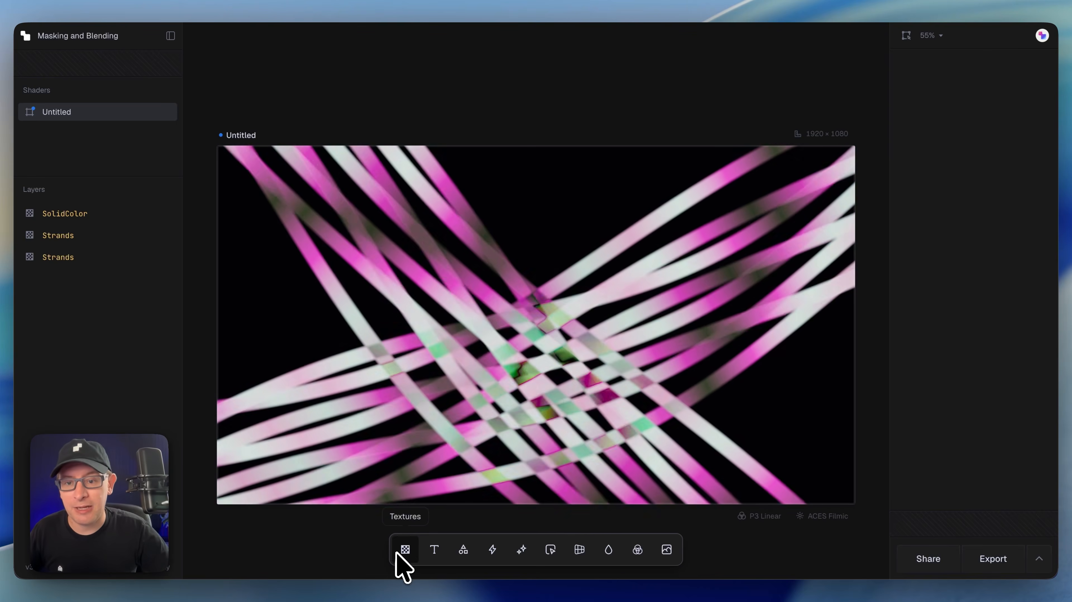
Add a Circle shape on top of the Strands layers and set its softness to 58%
left_click(460, 553)
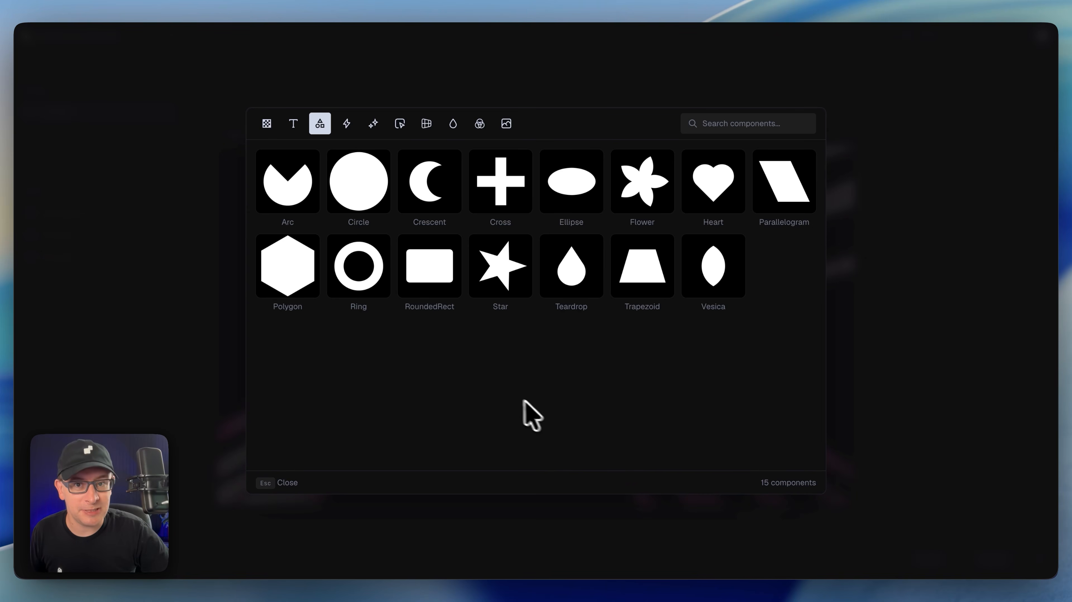
left_click(360, 199)
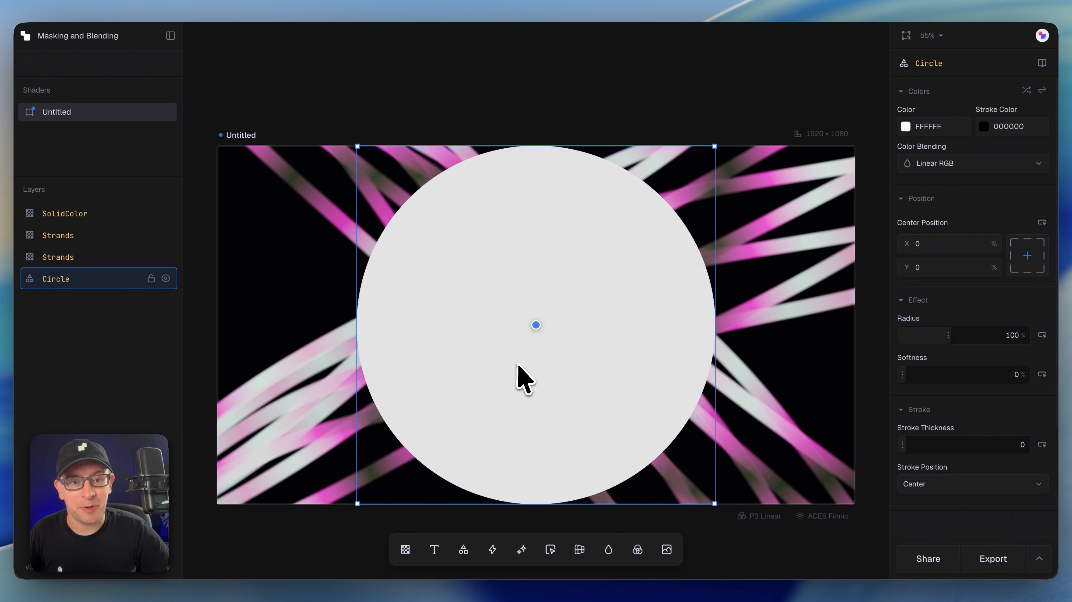
left_click_drag(902, 377, 955, 380)
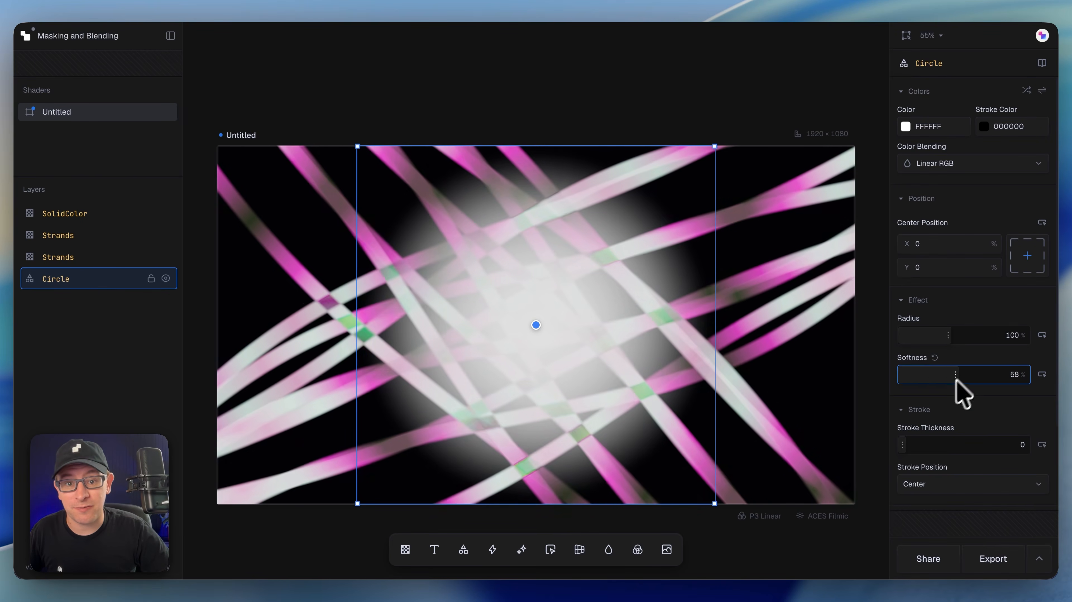
Enlarge the circle to a 177% radius and move its center to about X -19.8%, Y 1.6%
left_click_drag(715, 503, 948, 598)
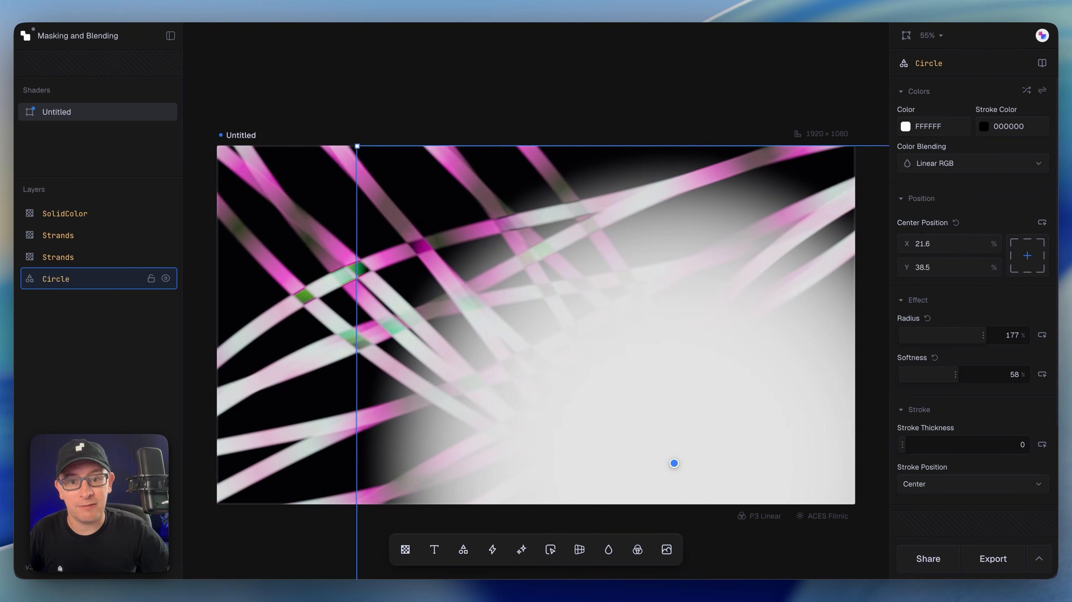
left_click_drag(672, 350, 404, 208)
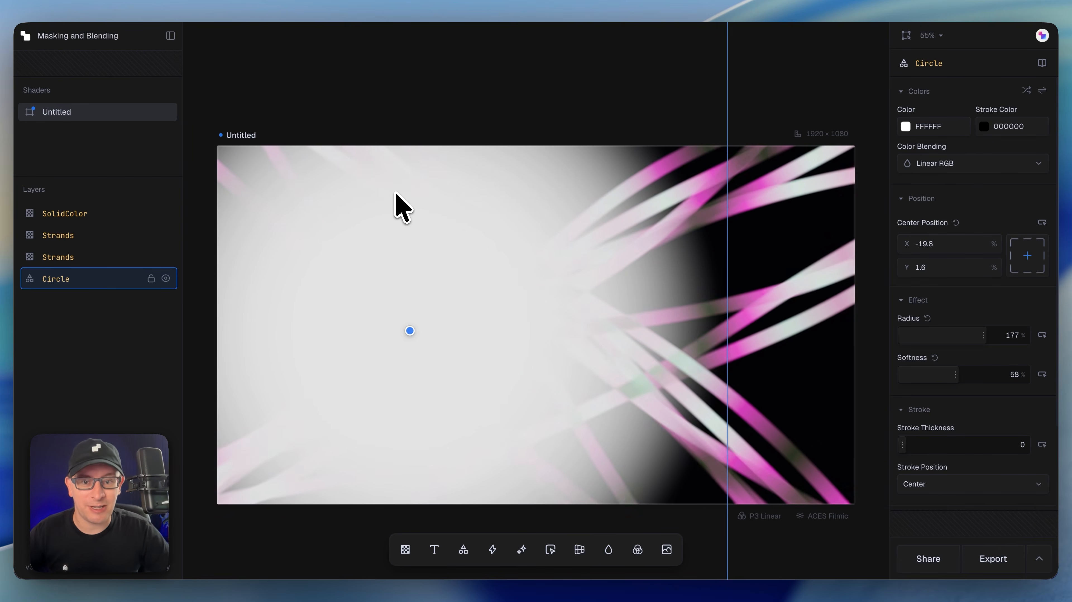
Hide the Circle layer and move the original strands' start point to the canvas's lower middle and their end point above its upper-right edge
left_click(91, 238)
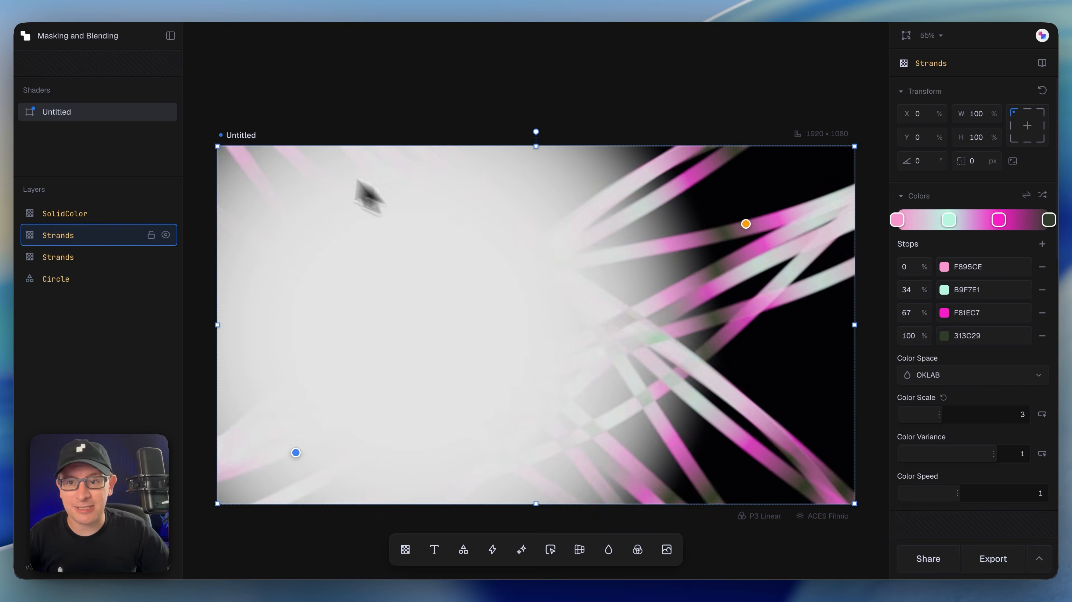
left_click(166, 278)
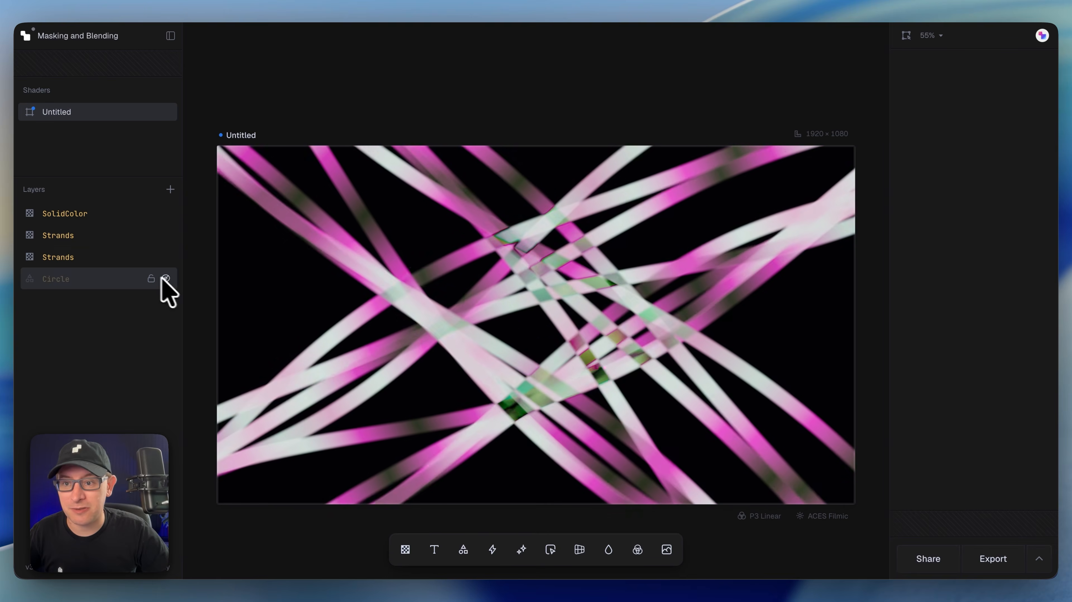
left_click(89, 237)
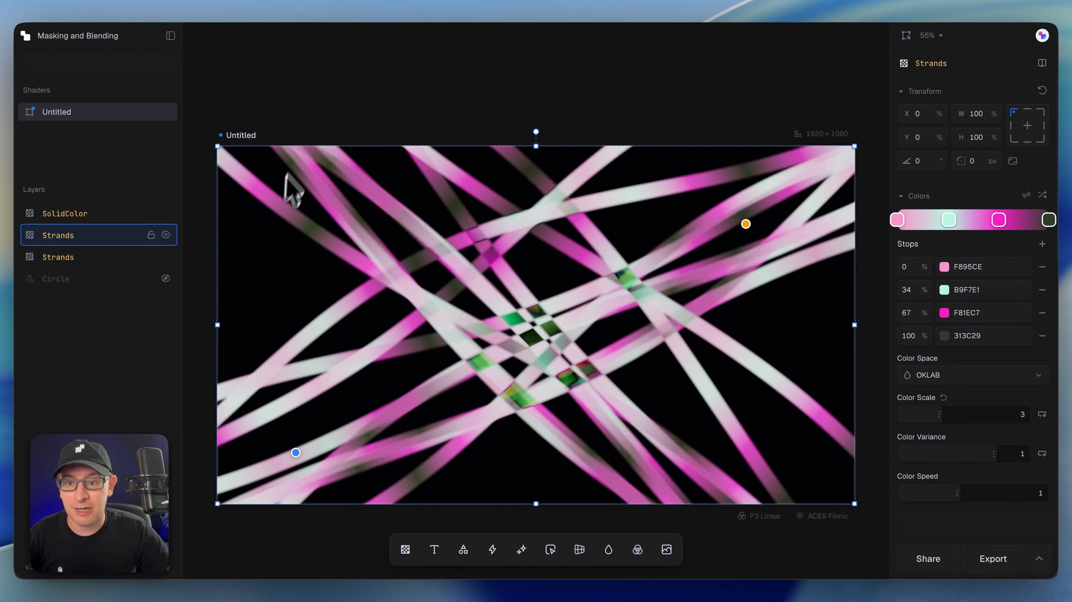
left_click_drag(306, 455, 448, 483)
left_click_drag(746, 224, 828, 135)
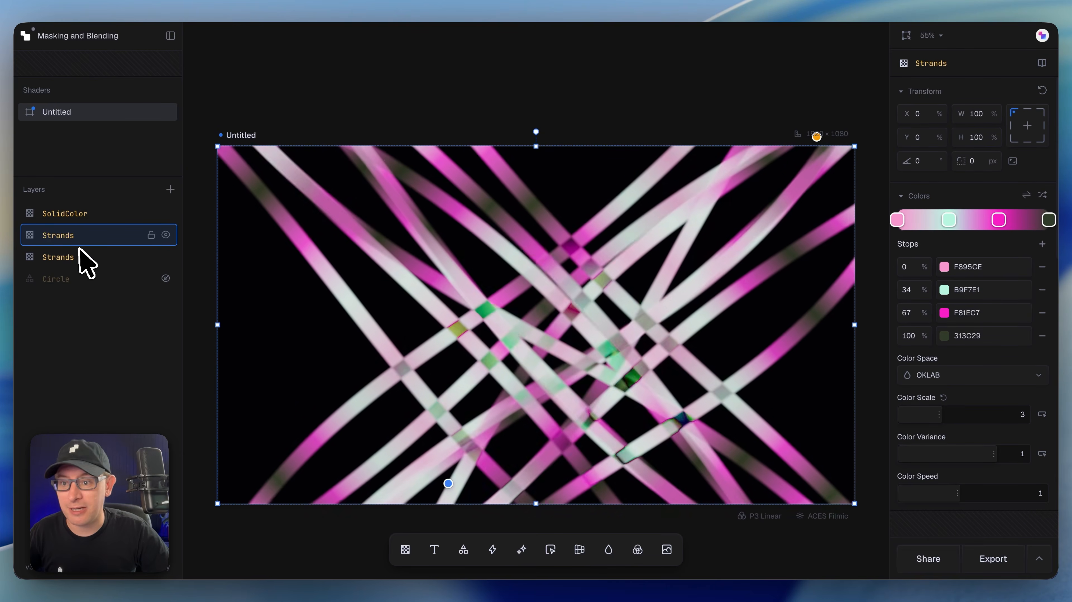
Move the copied strands' start point above the canvas's upper middle and their end point just outside its lower-right corner, keeping the layer at X 0, Y 0
left_click(84, 257)
left_click_drag(276, 91, 473, 99)
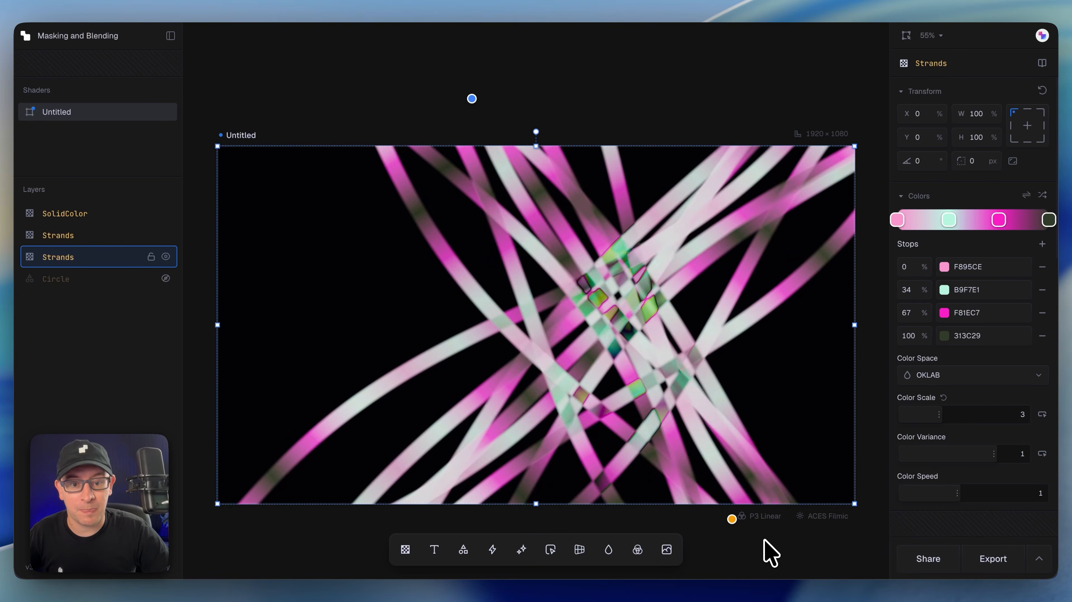
scroll(731, 522, "down", 2)
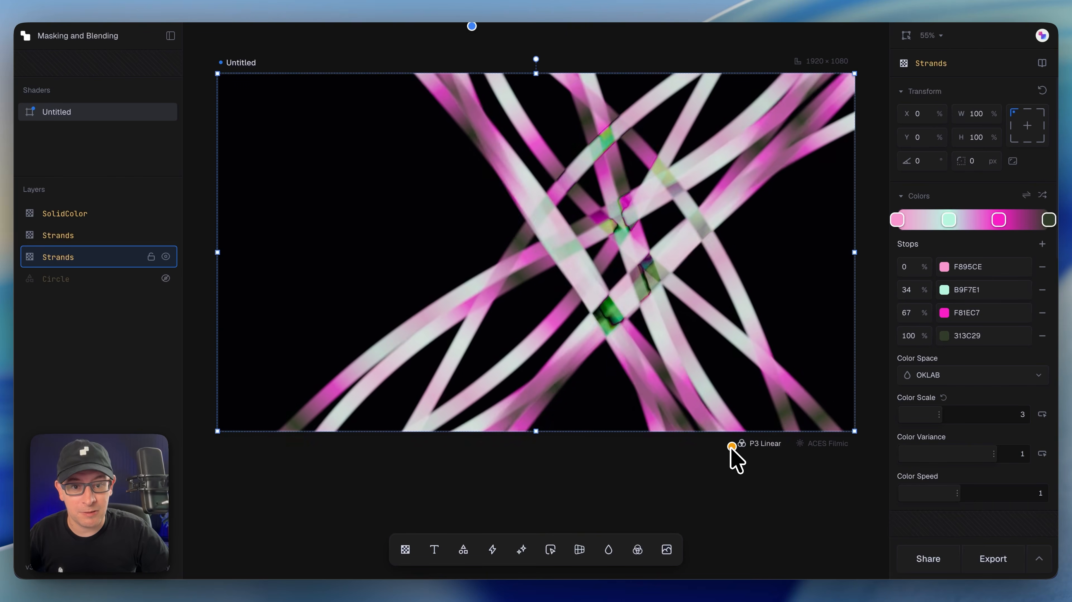
scroll(651, 276, "up", 1)
left_click_drag(652, 276, 622, 210)
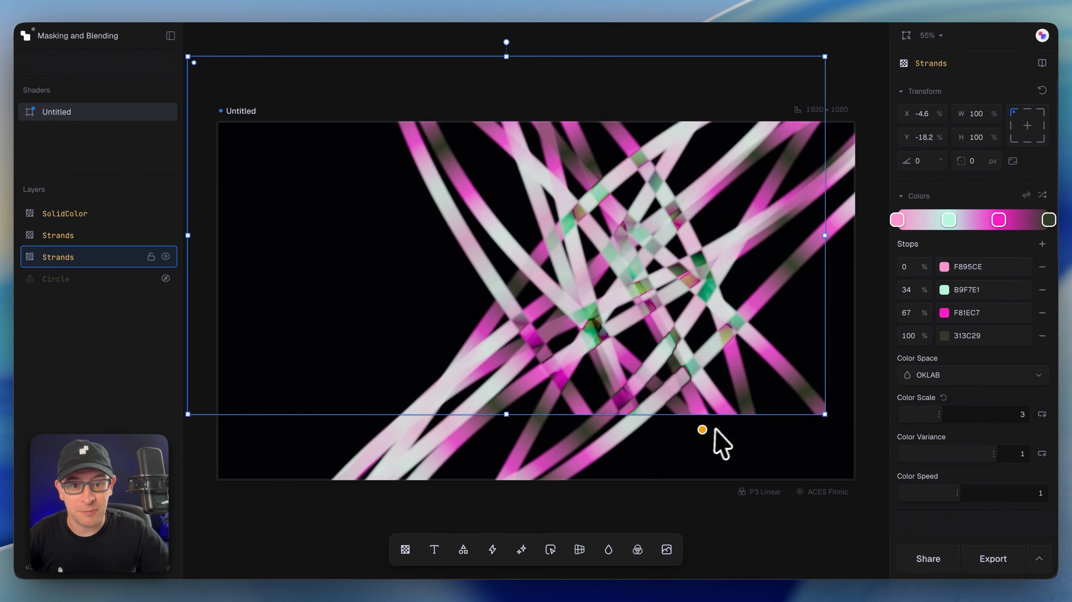
left_click_drag(625, 270, 654, 336)
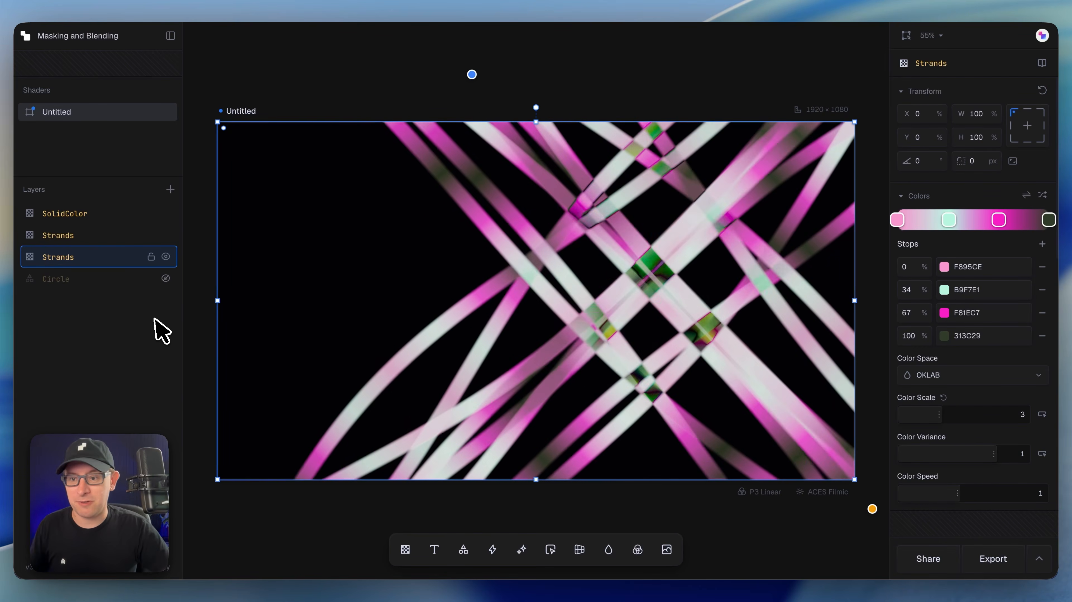
Show the Circle layer again and set its color to black (000000)
left_click(166, 279)
left_click(166, 279)
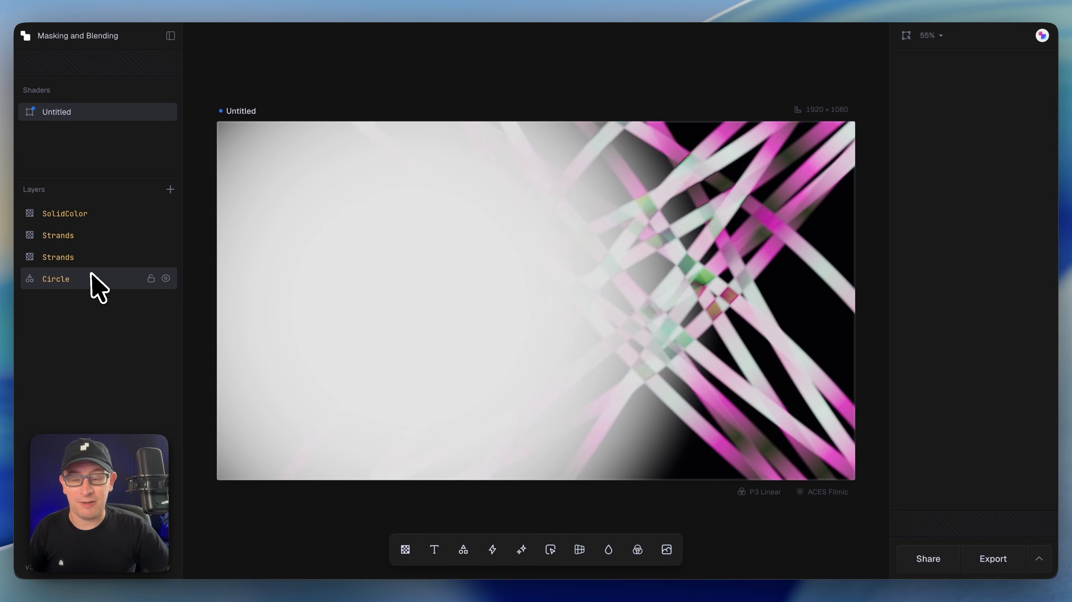
left_click(149, 286)
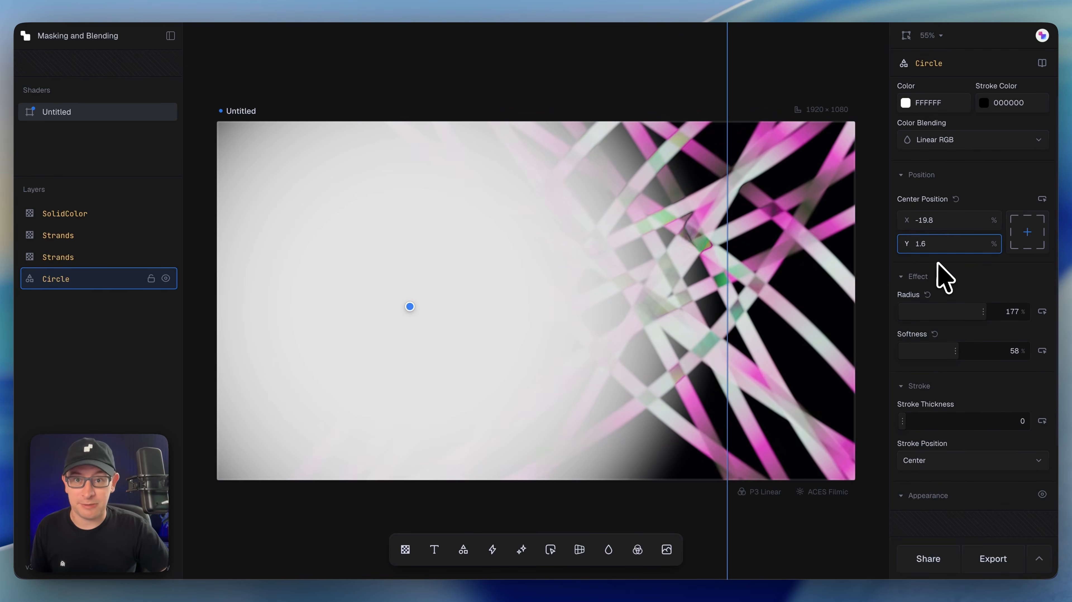
scroll(977, 333, "down", 4)
scroll(979, 345, "up", 4)
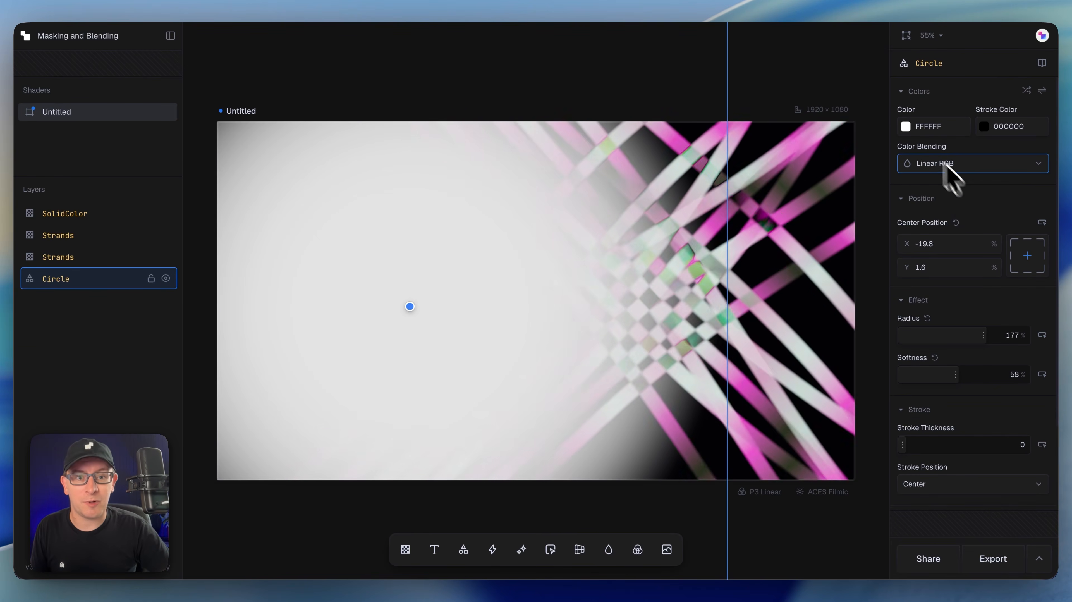
left_click(906, 128)
left_click_drag(868, 173, 829, 255)
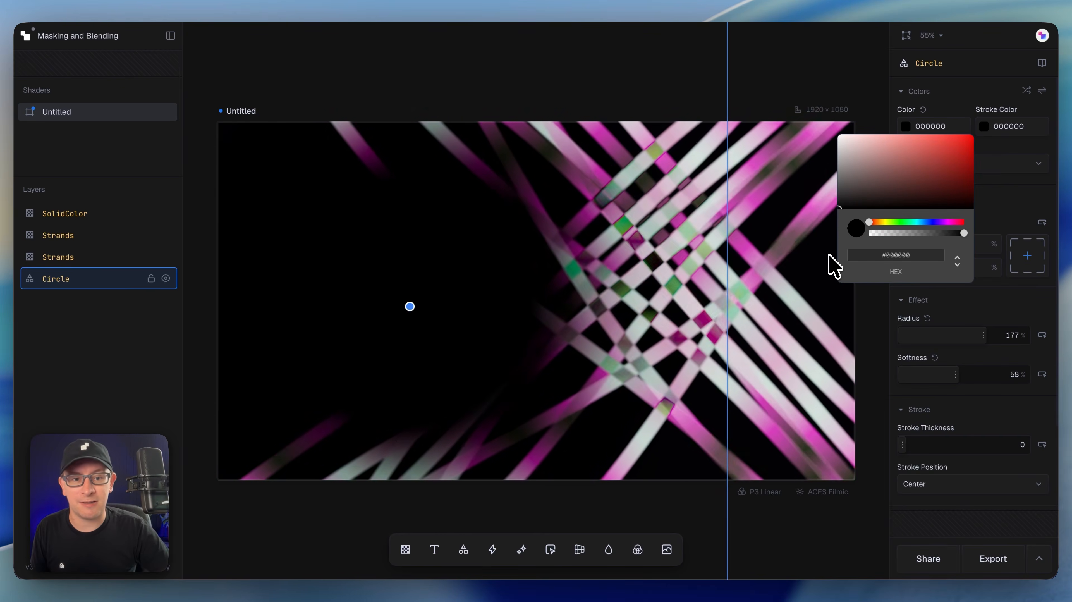
Set the circle's softness to 80%, enlarge its radius to 275% and move its center to about X -15.4%, Y 8.9%
left_click_drag(954, 376, 977, 383)
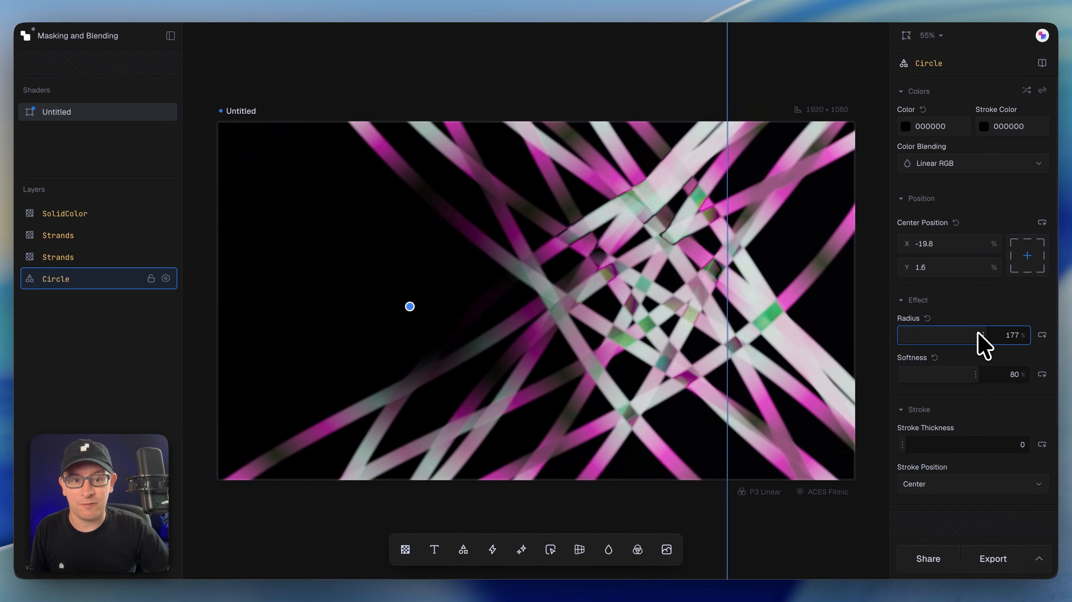
left_click_drag(981, 335, 1015, 335)
scroll(626, 273, "down", 2)
scroll(625, 273, "down", 3, "ctrl")
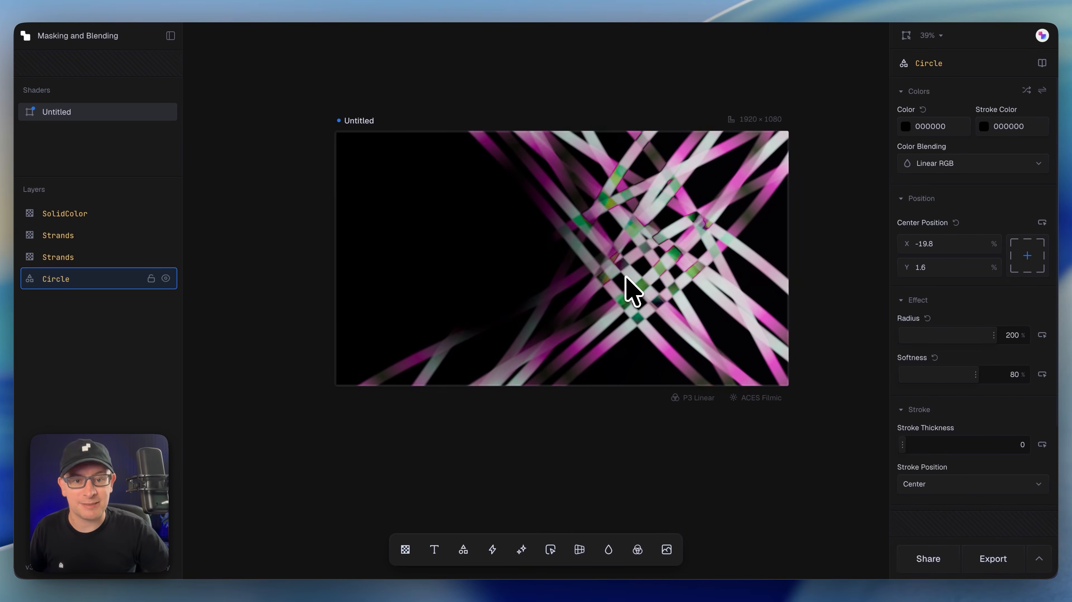
left_click_drag(725, 523, 894, 587)
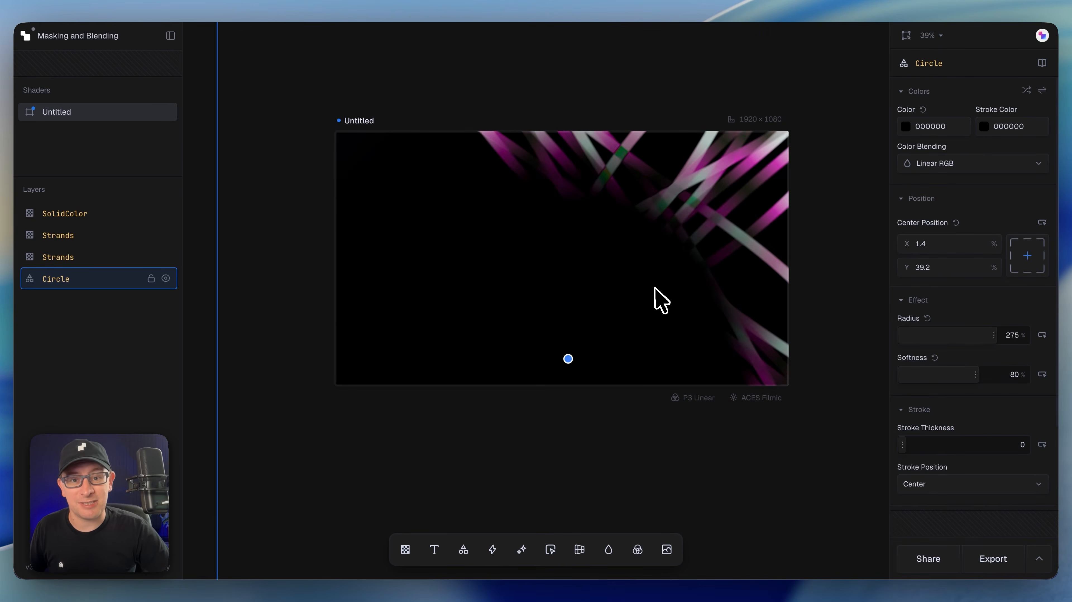
left_click_drag(655, 289, 565, 210)
scroll(590, 210, "up", 5, "ctrl")
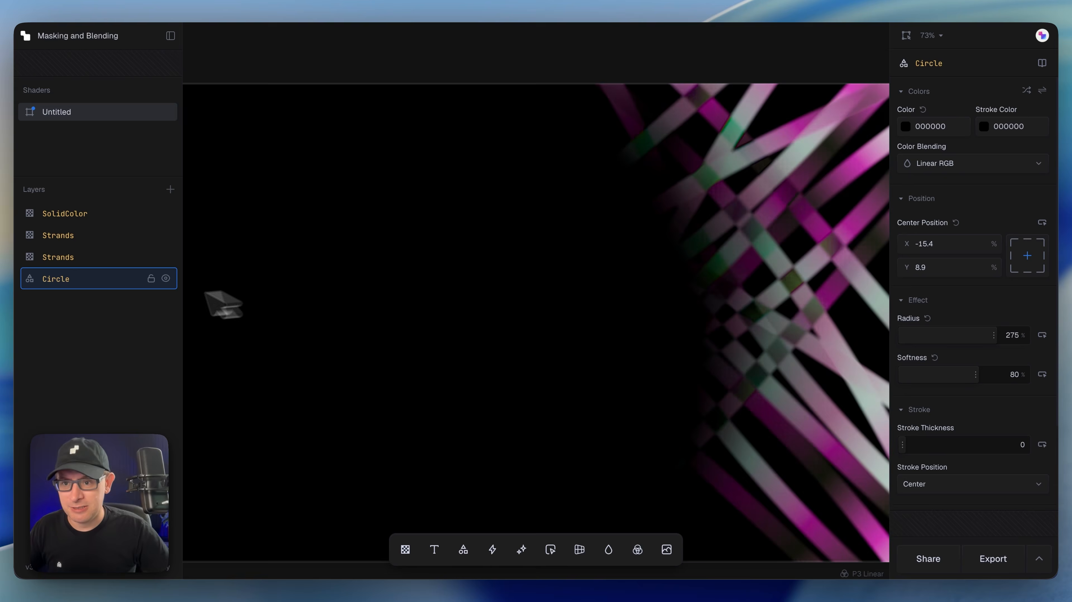
Hide the Circle layer and combine the two Strands layers into a group
left_click(165, 278)
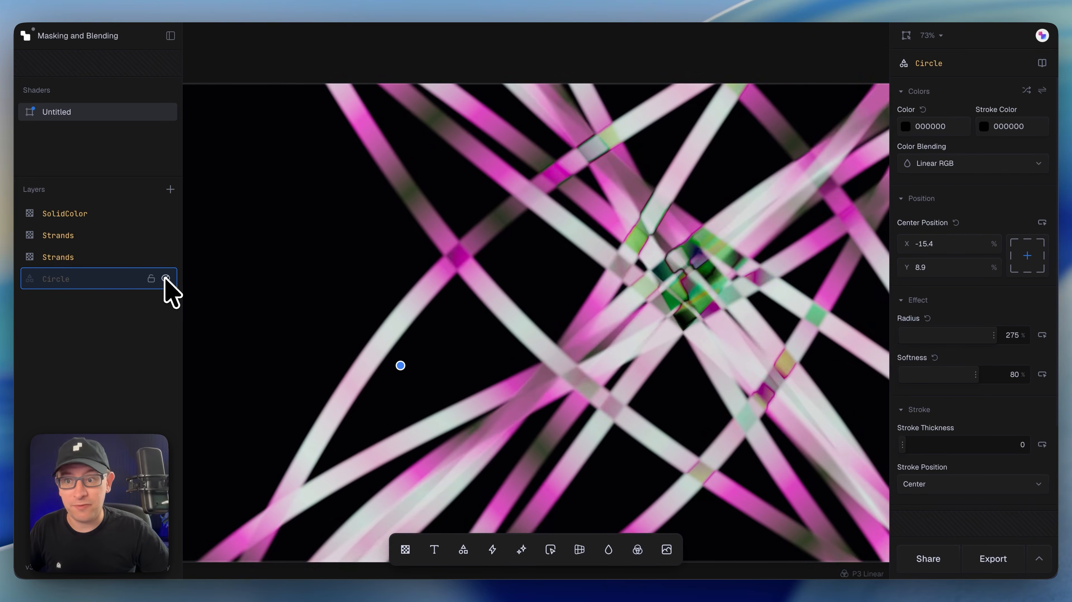
left_click(90, 258)
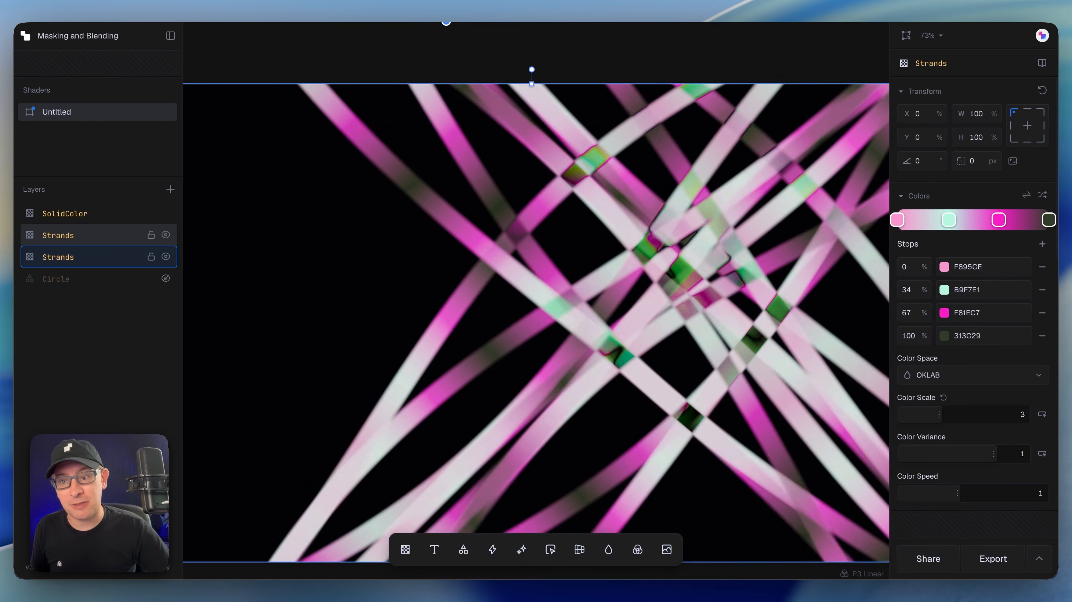
left_click(90, 236, "shift")
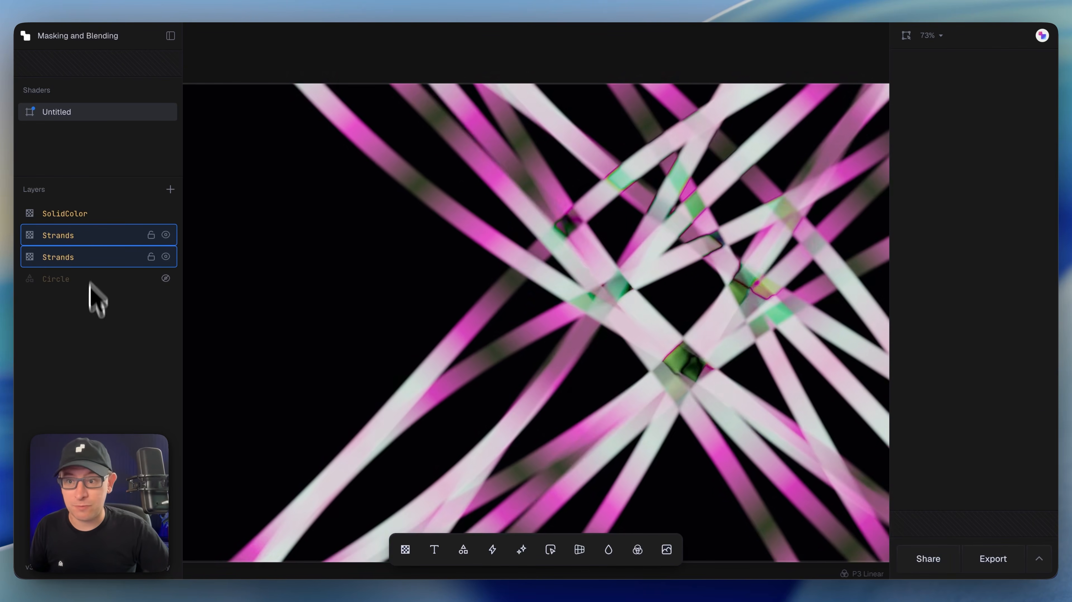
left_click(74, 299)
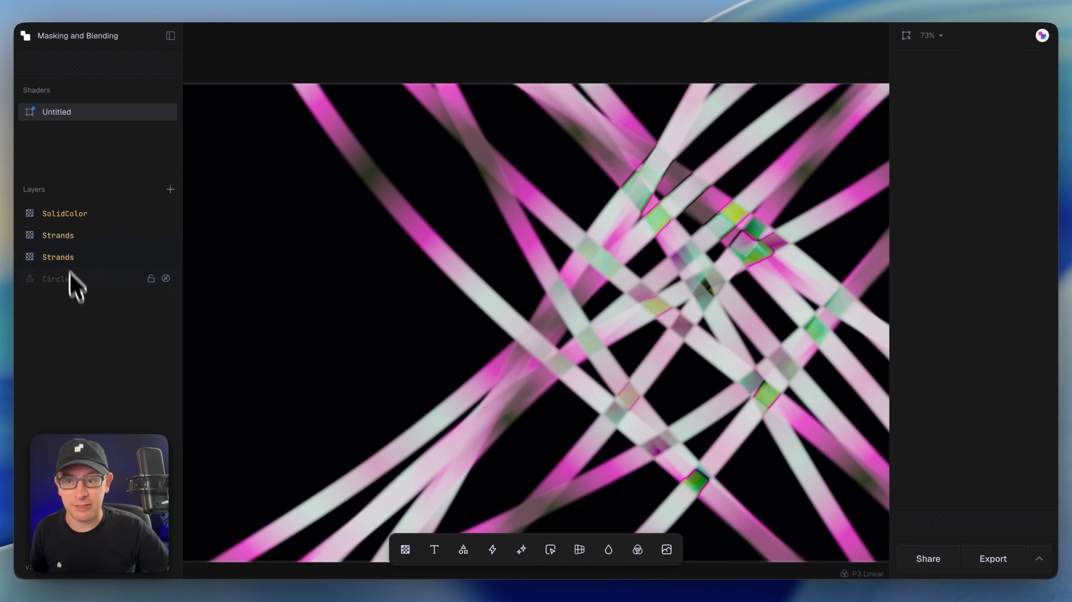
left_click(65, 255)
left_click(64, 238, "shift")
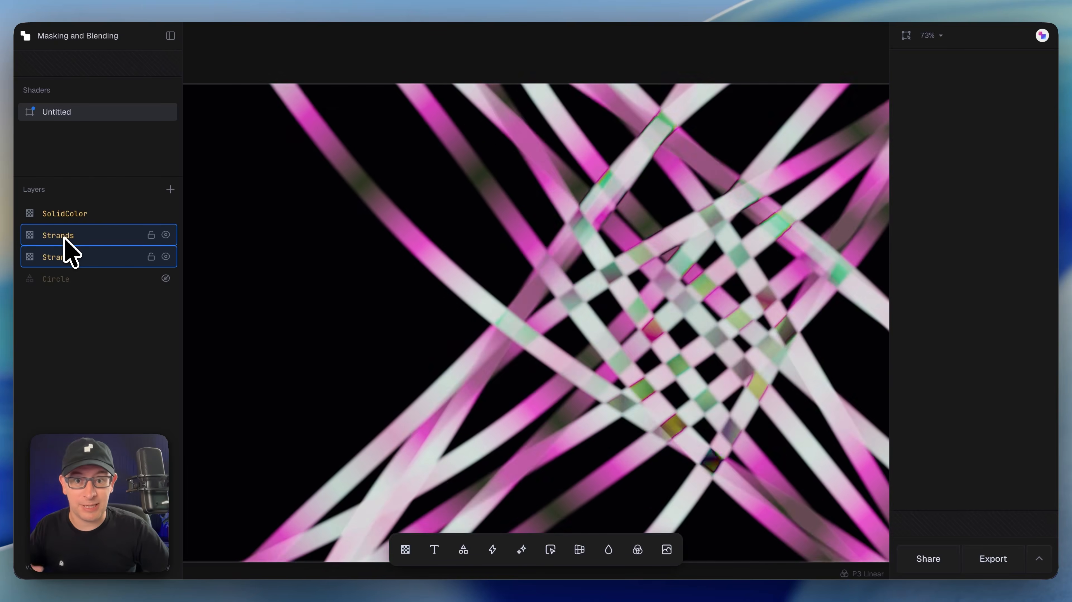
right_click(72, 236)
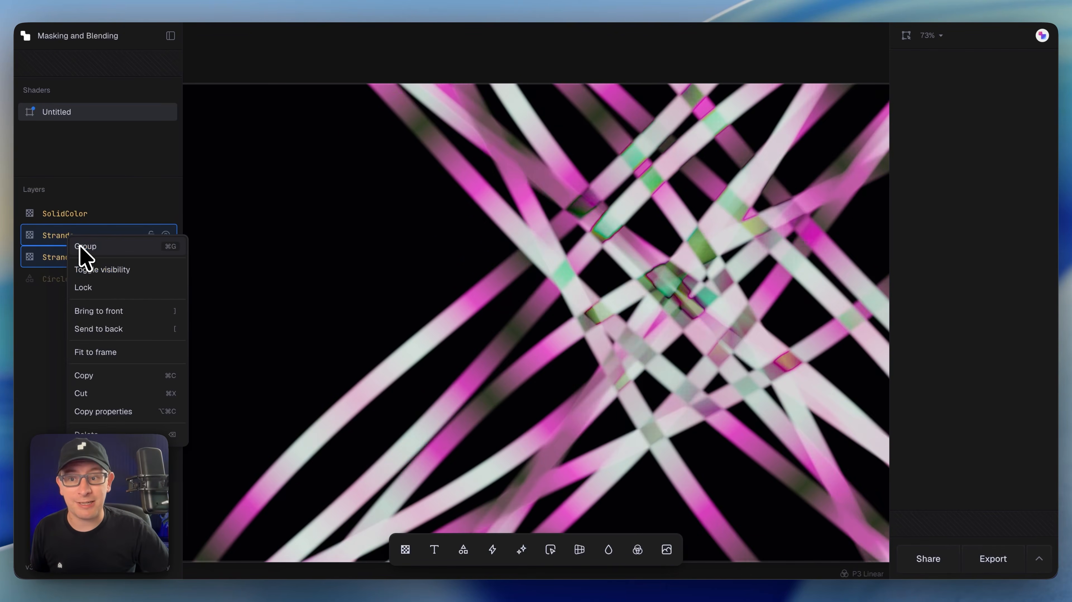
left_click(79, 248)
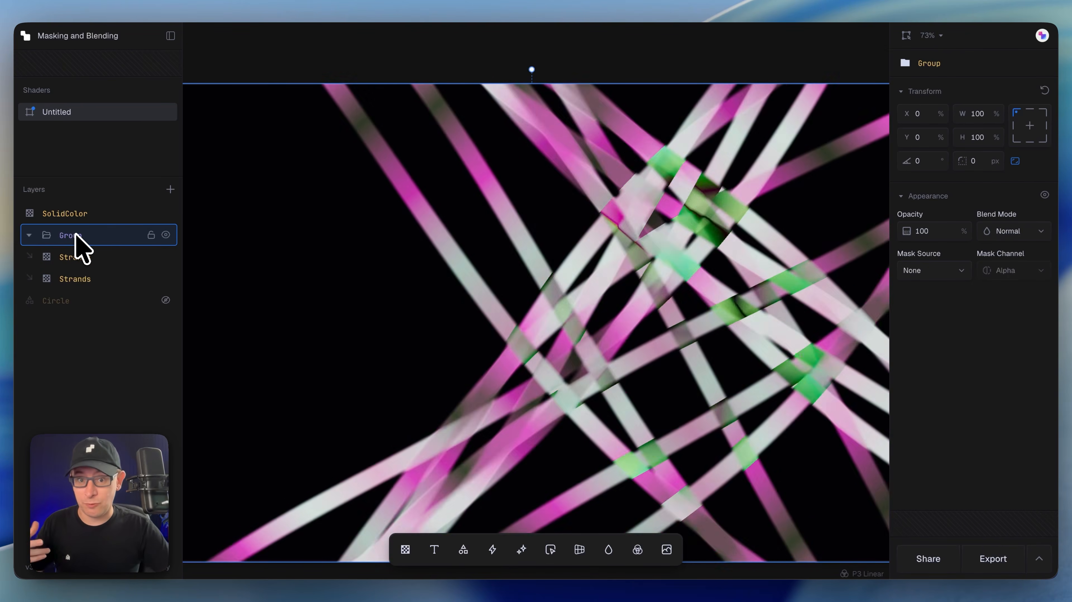
Rename the strands group to "Strand Effect" and collapse it in the layer list
double_click(72, 236)
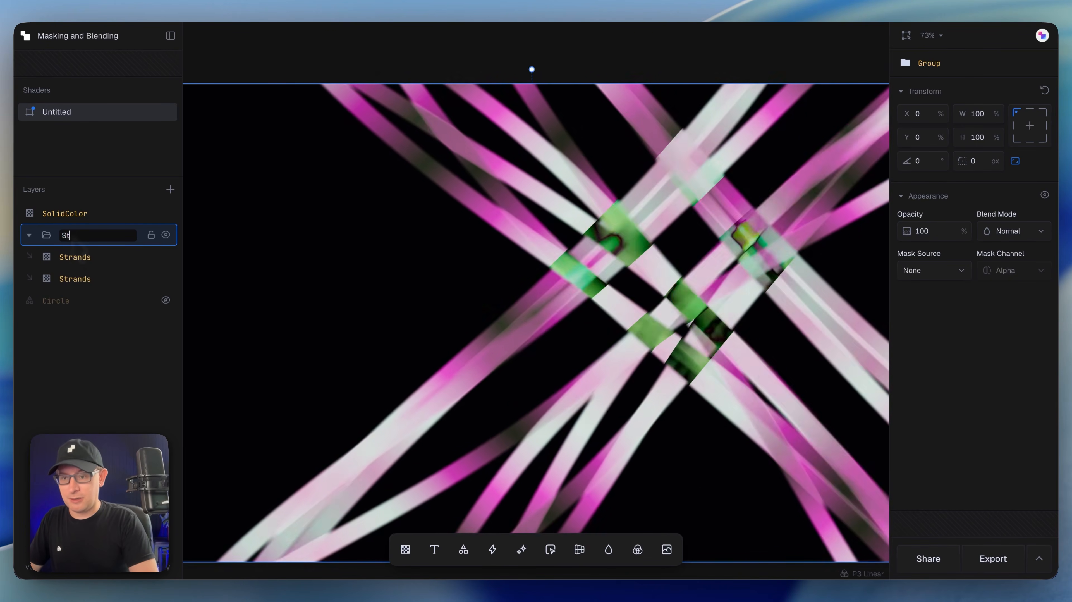
type("Strand Effect")
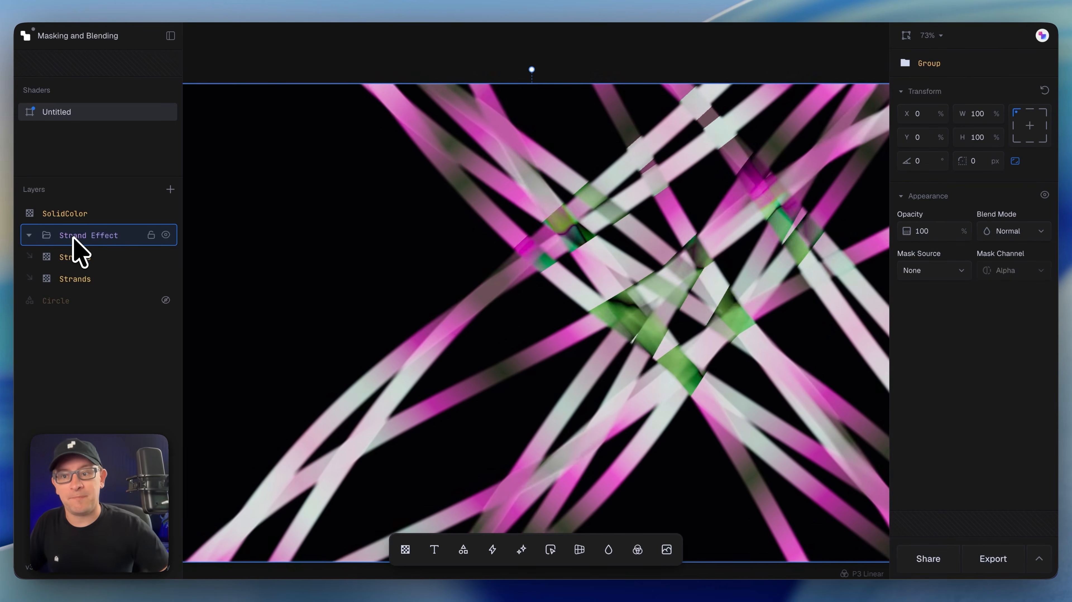
key("Return")
left_click(29, 235)
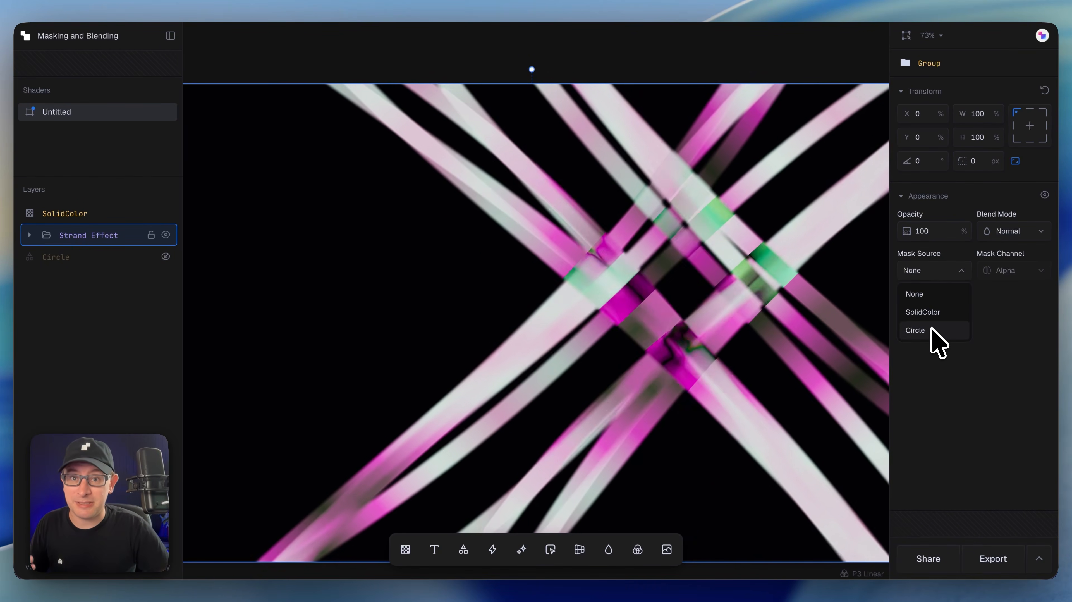
Mask the Strand Effect group with the Circle layer using the Alpha Inverted channel, and hide the SolidColor layer
left_click(1008, 271)
left_click(1011, 313)
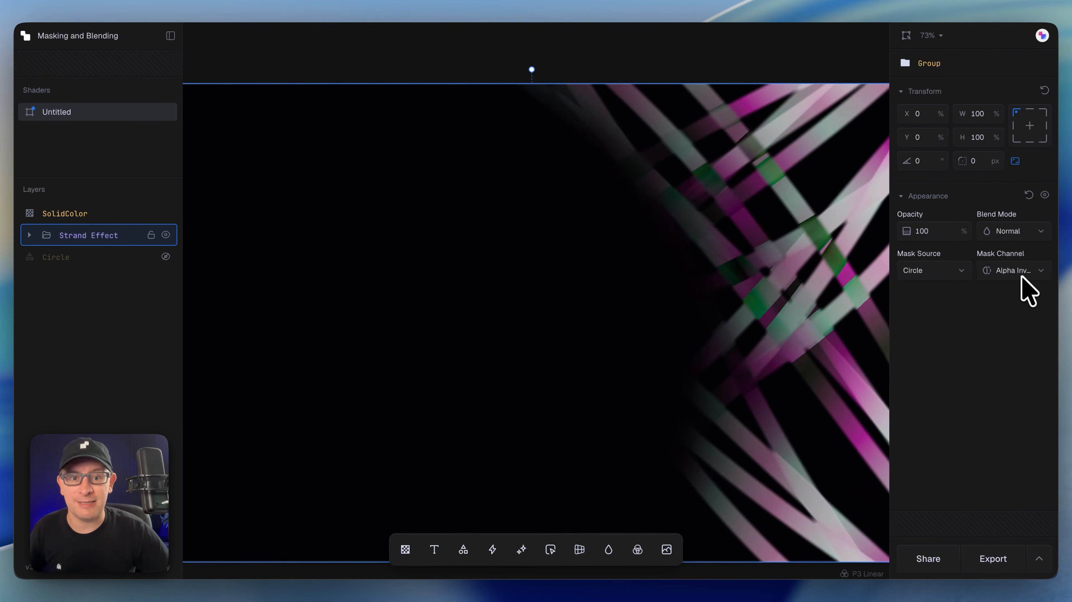
key("shift+1")
scroll(524, 265, "up", 1, "ctrl")
scroll(523, 266, "up", 1)
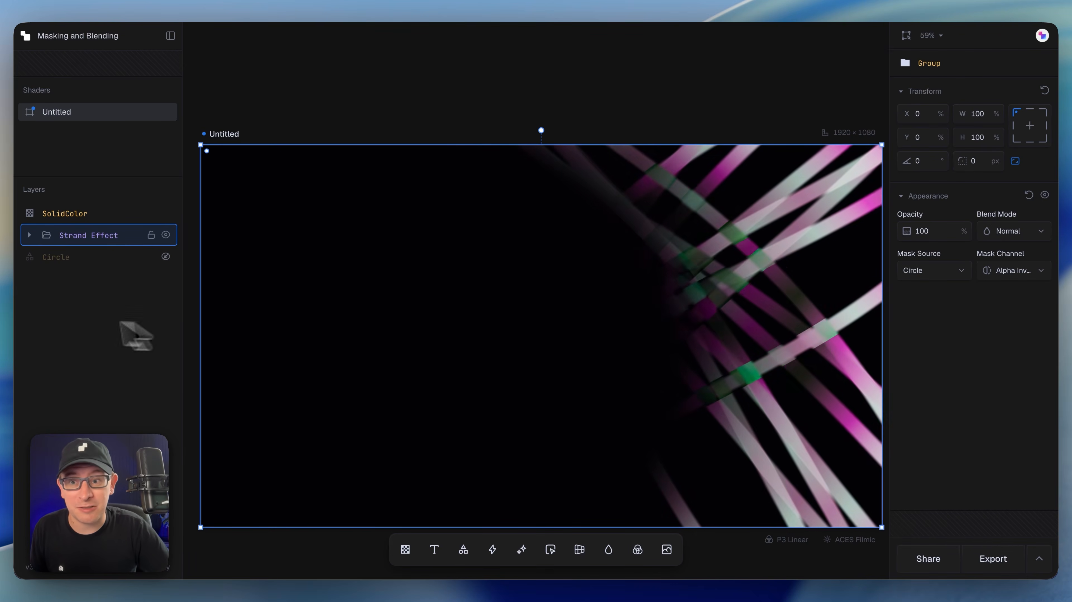
left_click(108, 325)
left_click(165, 213)
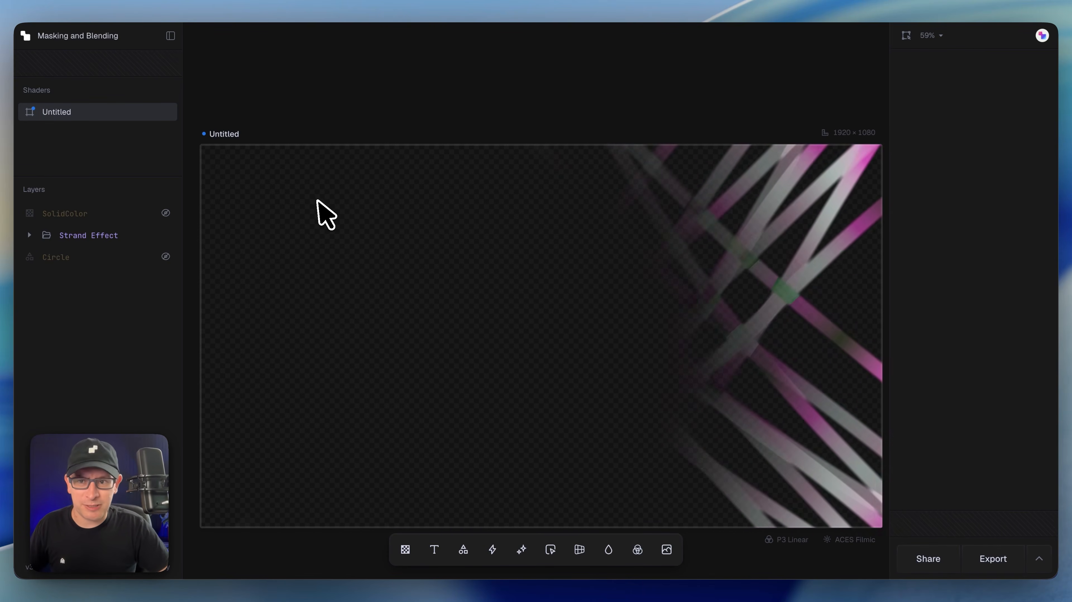
Create a second shader and add a ColorWheel layer to it
left_click(170, 91)
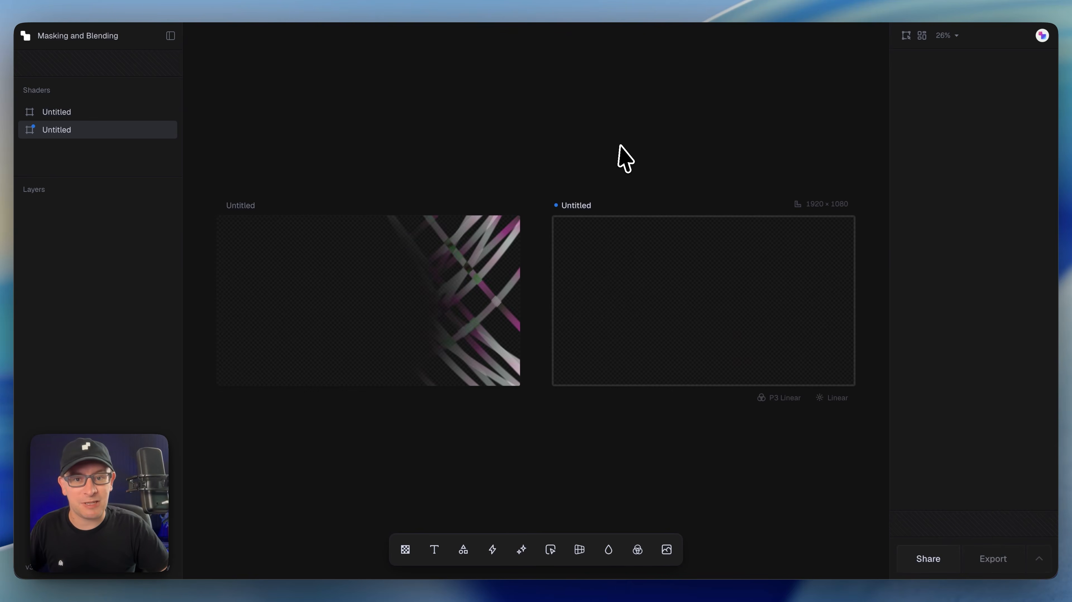
left_click(406, 548)
left_click(301, 279)
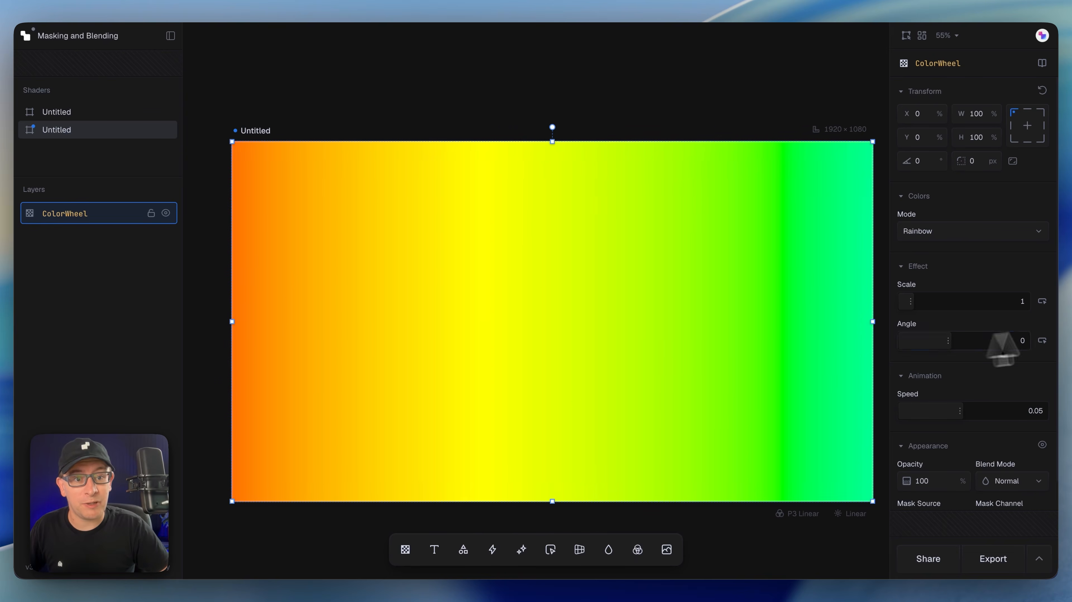
Set the ColorWheel's scale to 2.3, its angle to 44 and its animation speed to 0.35
left_click_drag(907, 300, 954, 304)
left_click_drag(949, 340, 951, 341)
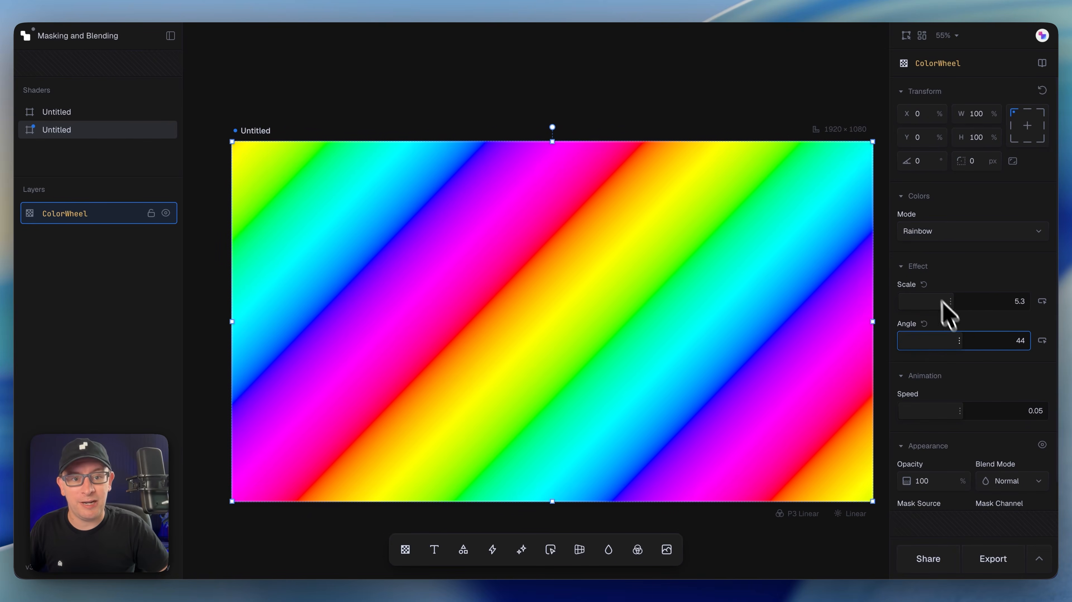
left_click_drag(939, 300, 926, 303)
left_click_drag(958, 411, 977, 413)
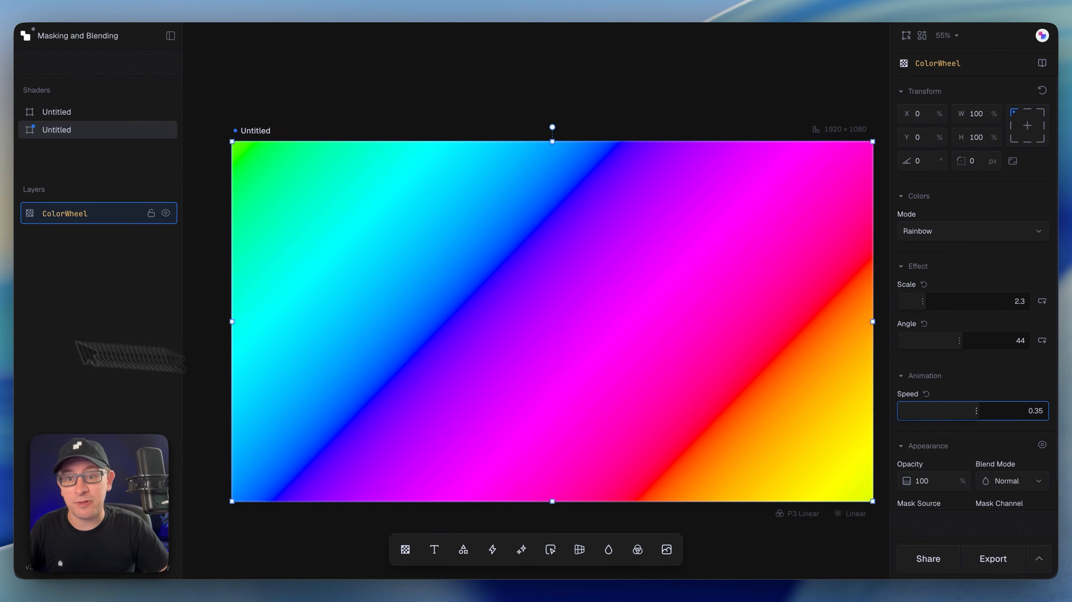
Add a Blob layer above the ColorWheel with size 0.48, deformation 0.8, softness 0.2 and speed 0.7
left_click(98, 342)
left_click(468, 548)
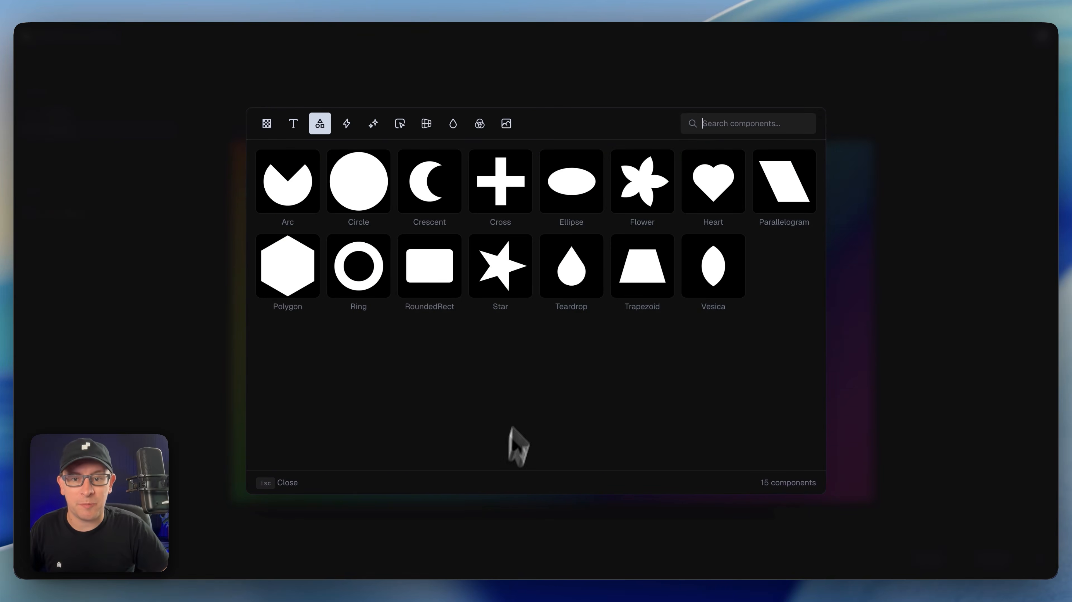
left_click(267, 123)
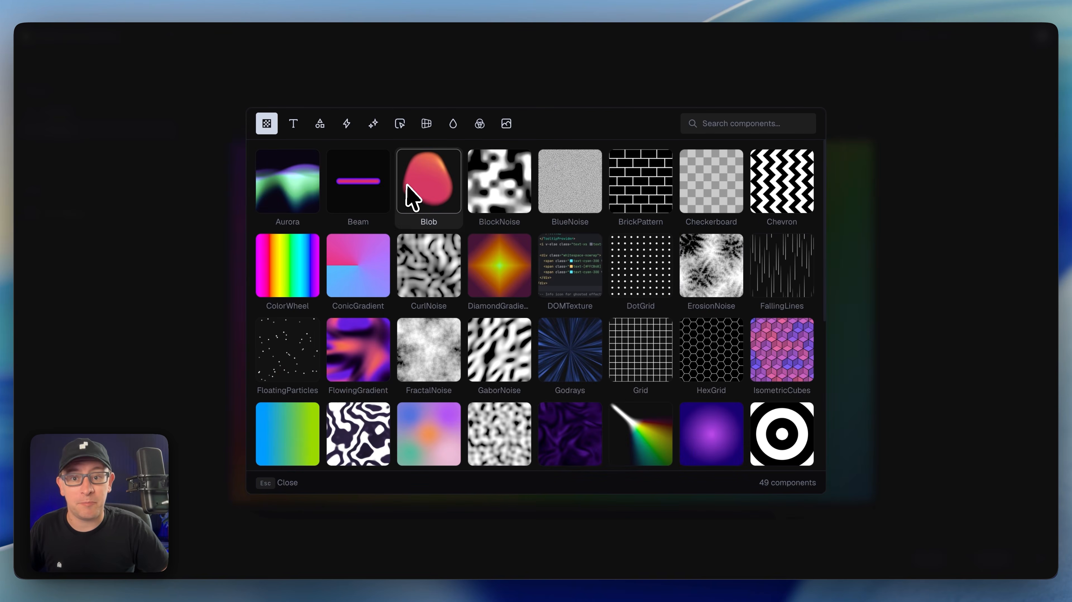
left_click(411, 199)
left_click_drag(957, 436, 979, 436)
left_click_drag(949, 475, 921, 477)
left_click_drag(929, 396, 939, 392)
scroll(984, 433, "down", 5)
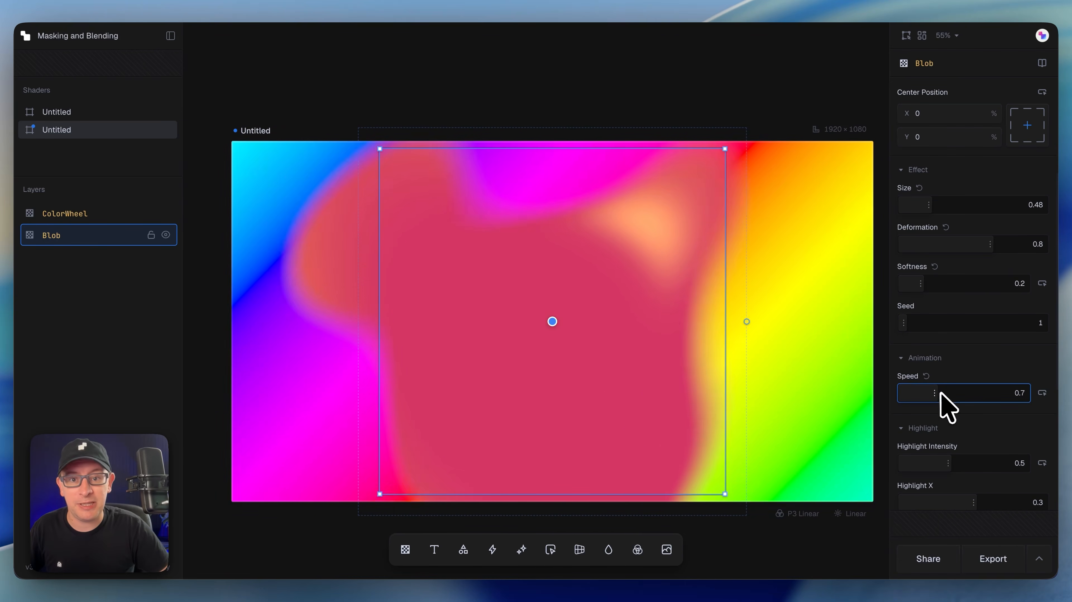
Hide the Blob layer and set it as the ColorWheel's mask source with the Alpha channel
left_click(89, 213)
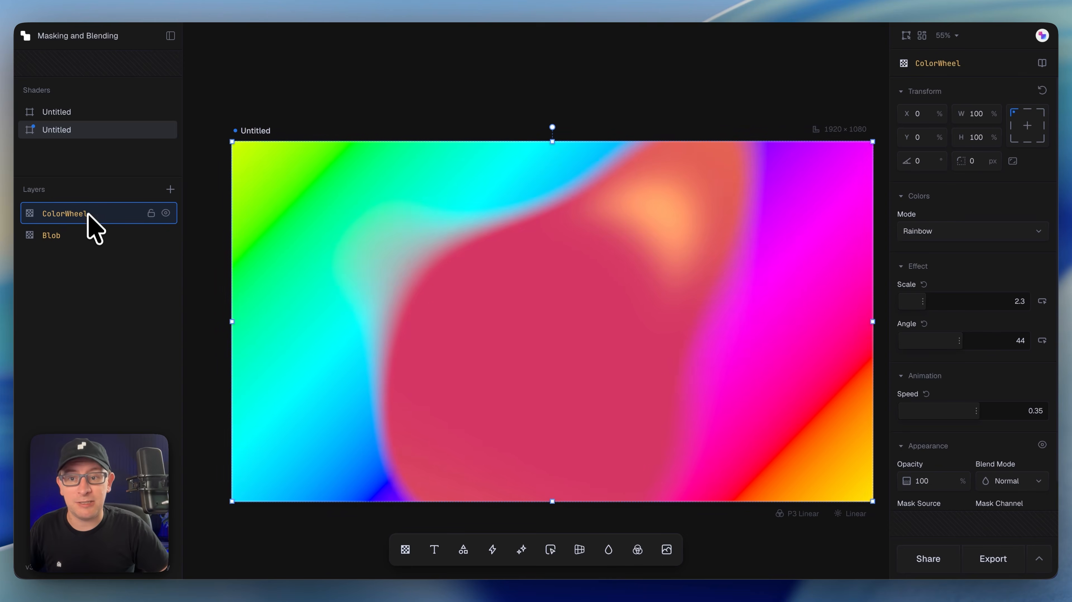
left_click(165, 235)
left_click(127, 213)
scroll(928, 442, "down", 2)
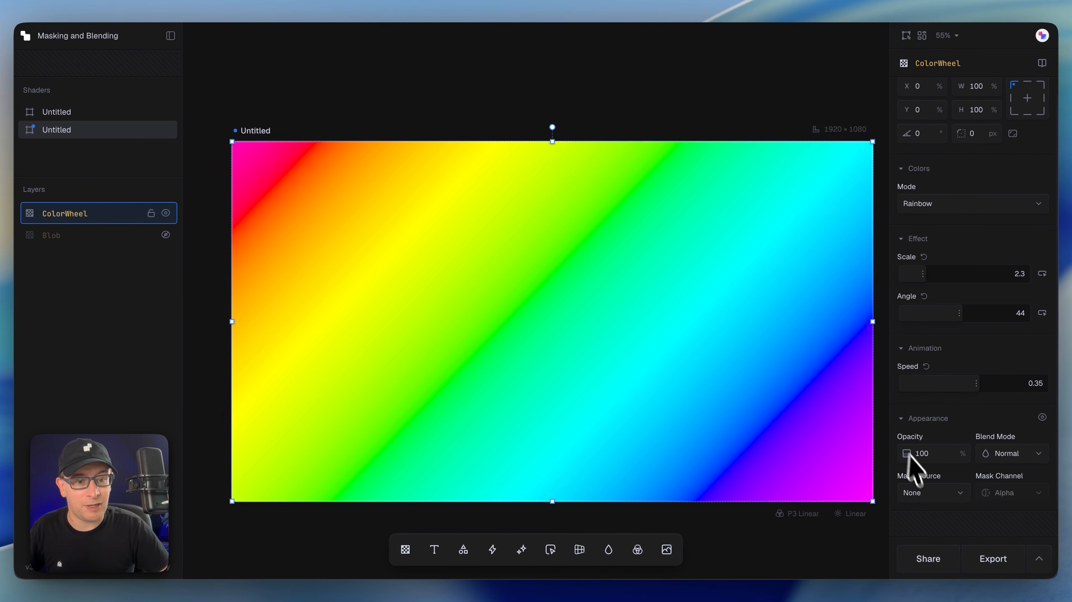
left_click(931, 490)
left_click(929, 471)
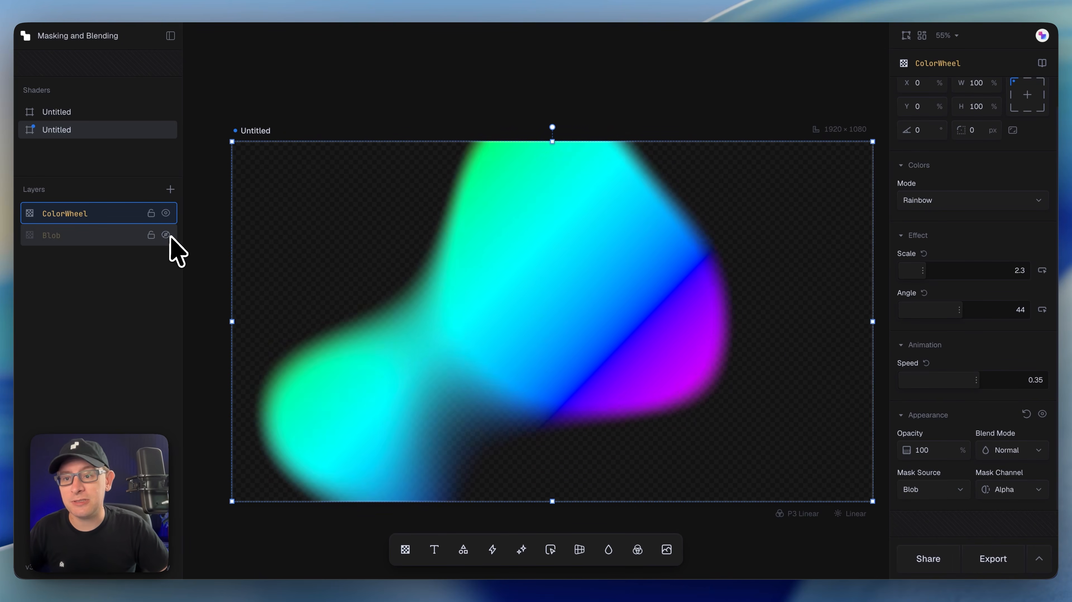
left_click(53, 312)
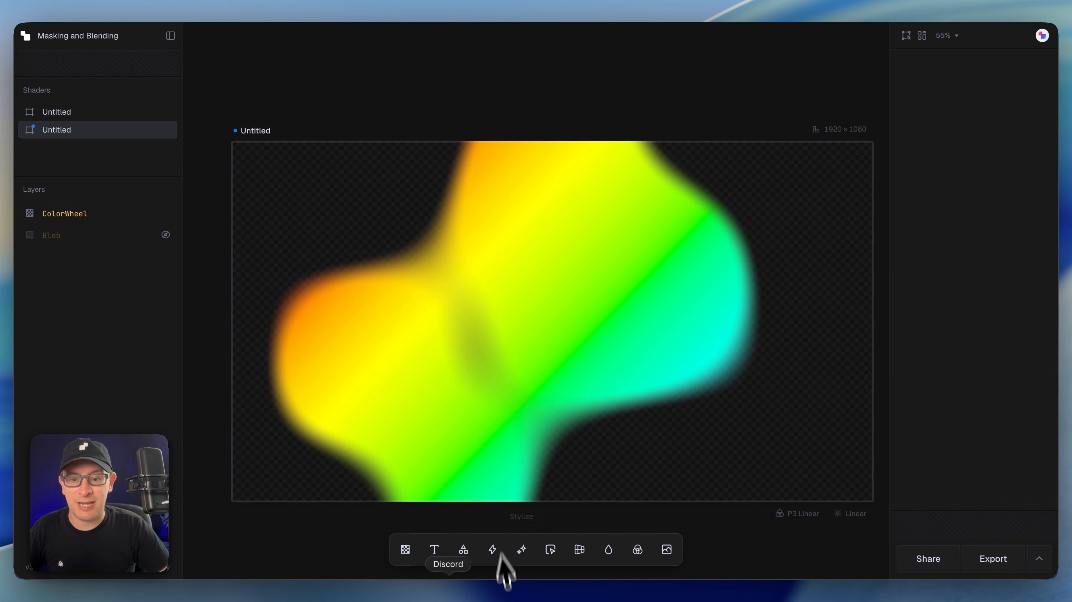
Add a Chevron layer with count 3, angle -30, softness 0.19 and animation speed 0.5
left_click(405, 549)
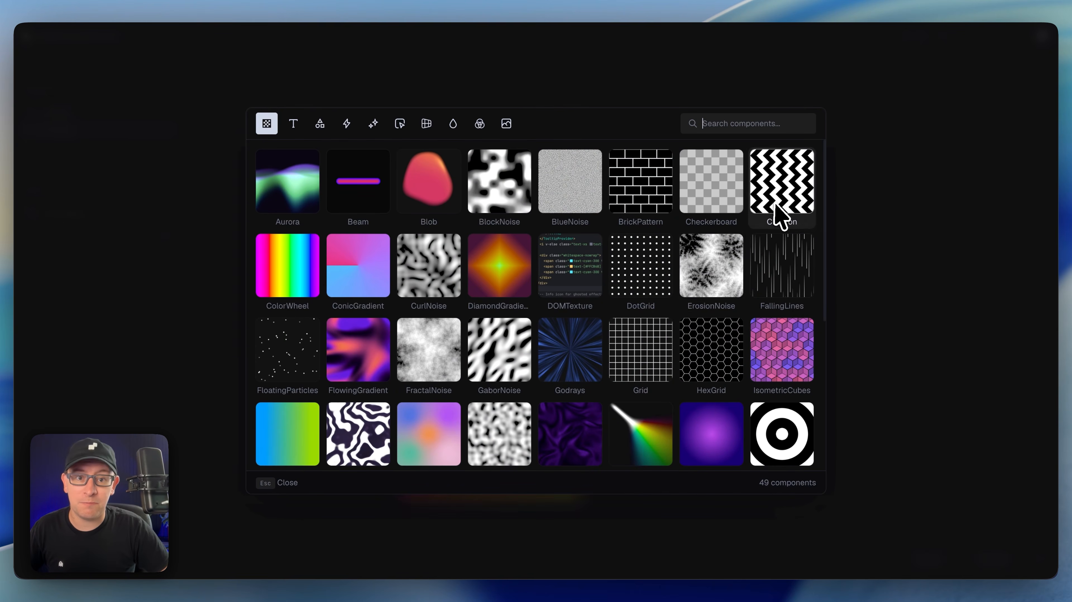
left_click(781, 209)
left_click_drag(915, 337, 910, 338)
left_click_drag(950, 383, 923, 358)
scroll(952, 421, "down", 3)
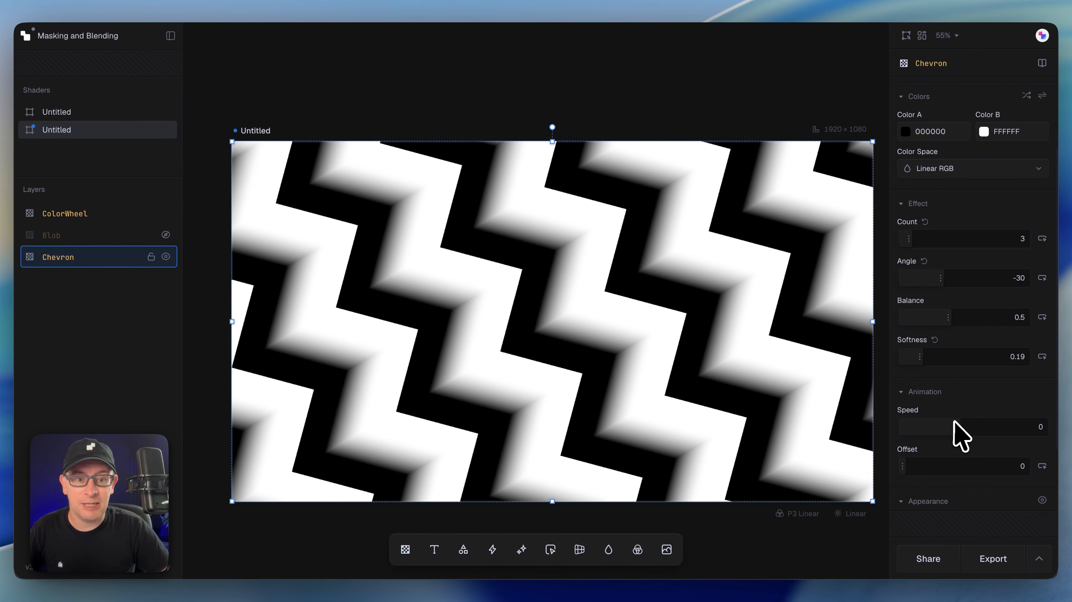
left_click_drag(957, 426, 976, 421)
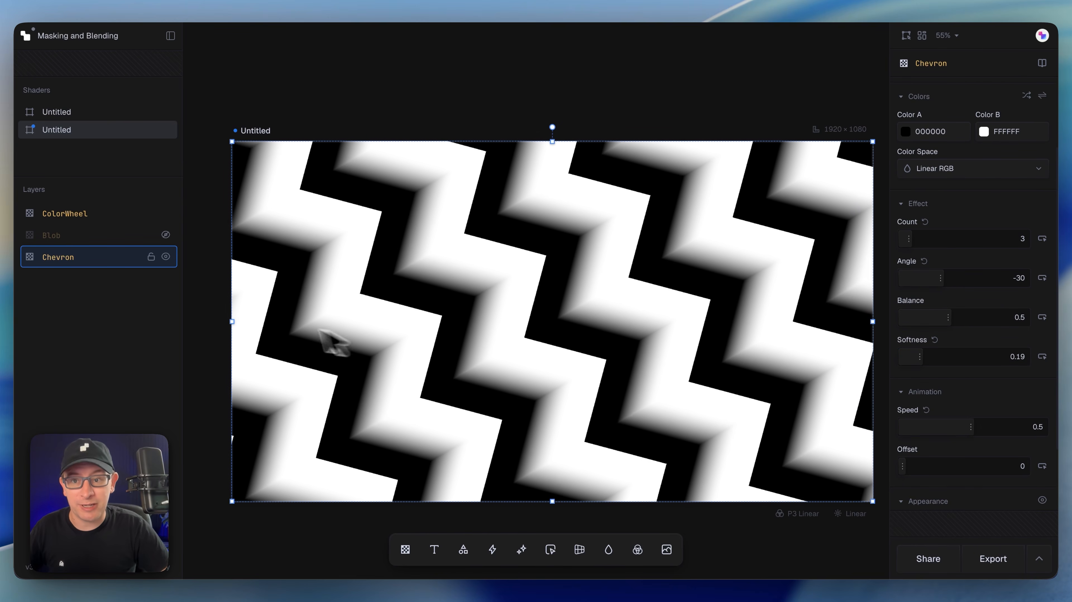
Hide the Chevron layer and make it the ColorWheel's mask source, using the Luminance mask channel
left_click(166, 257)
left_click(80, 214)
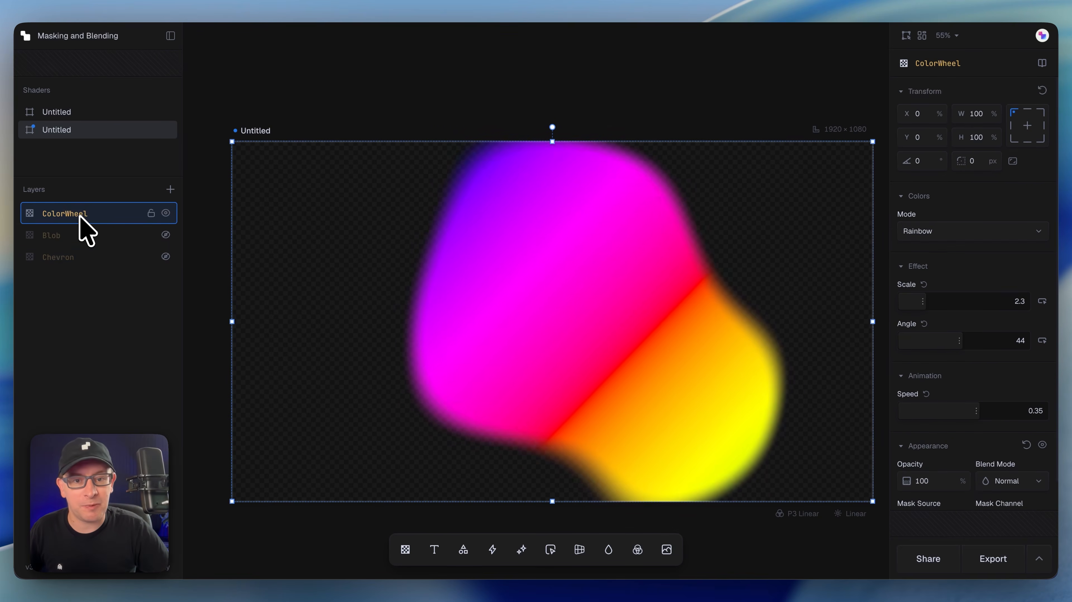
scroll(962, 422, "down", 2)
left_click(946, 492)
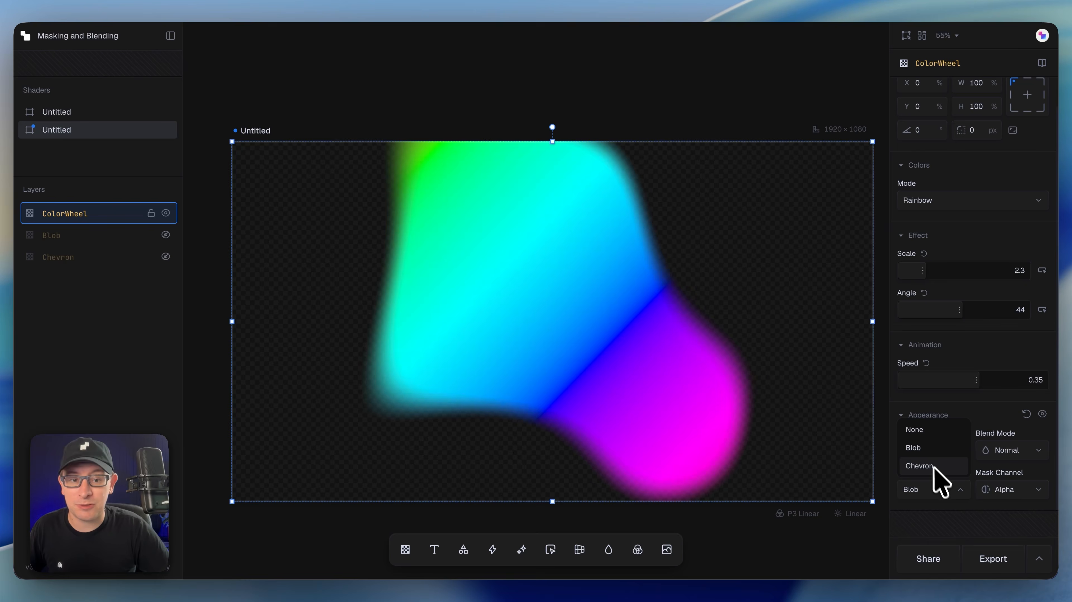
left_click(937, 475)
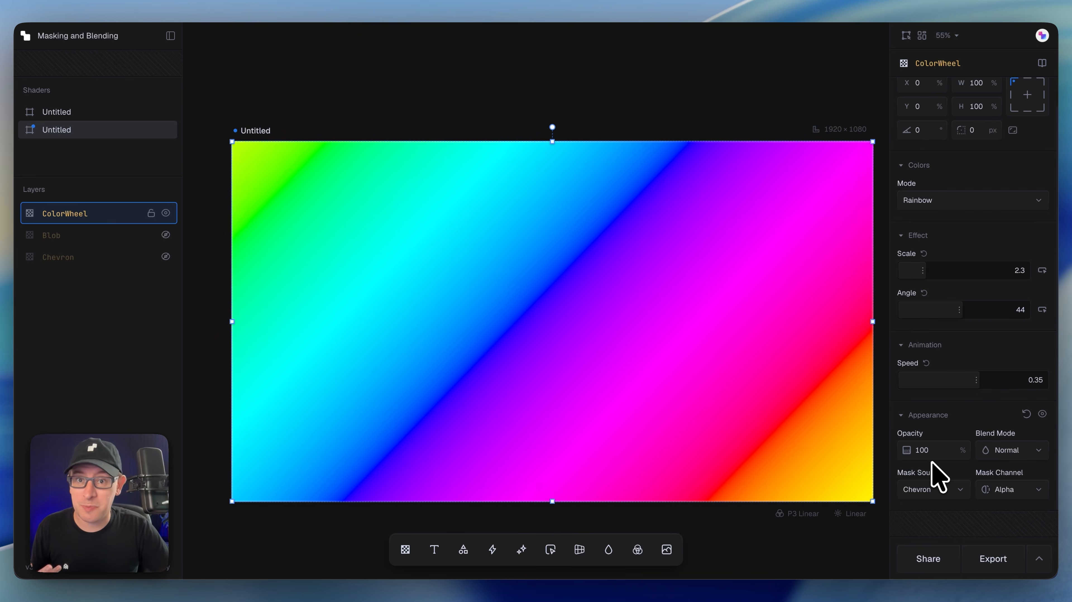
left_click(1008, 490)
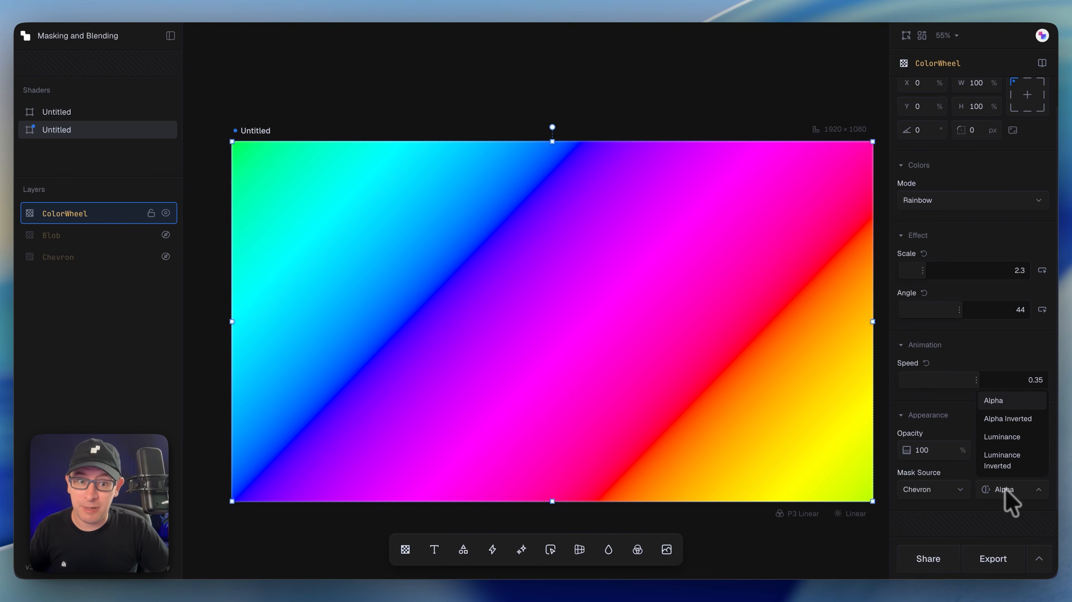
left_click(1005, 437)
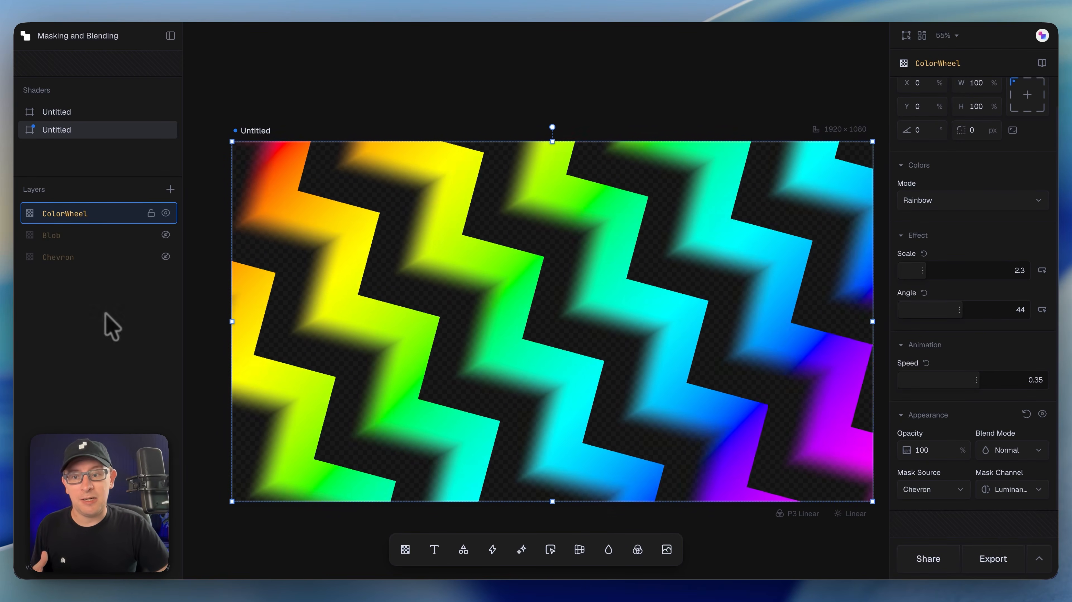
key("Escape")
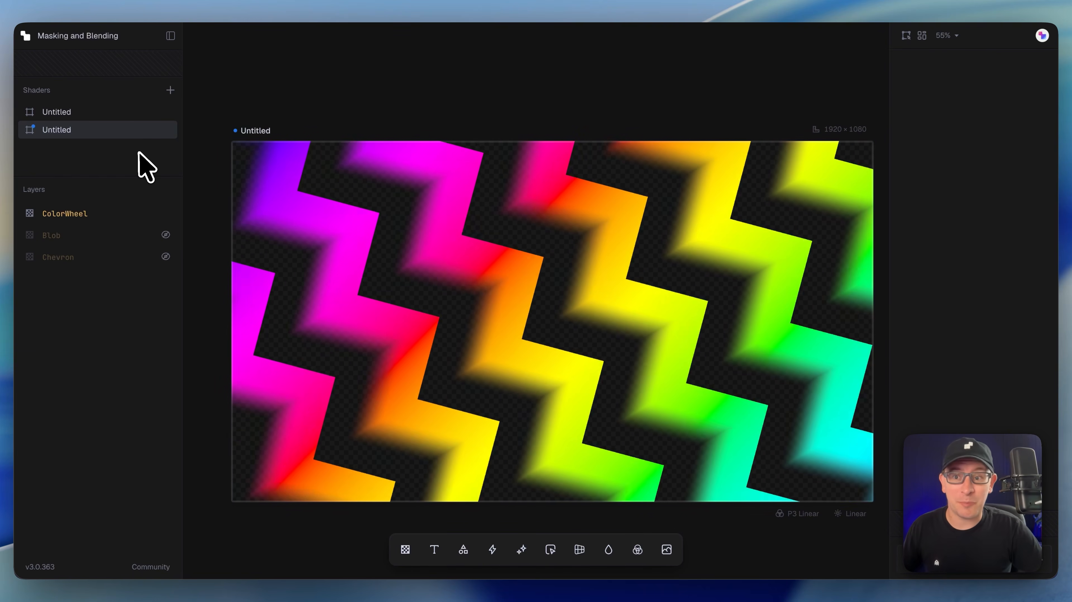
left_click(922, 36)
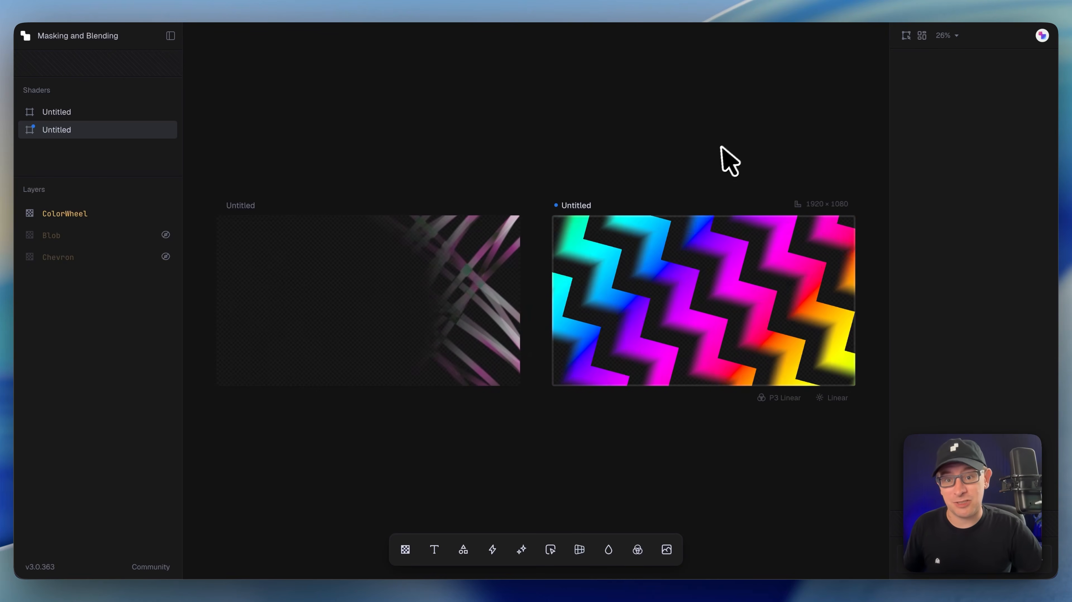